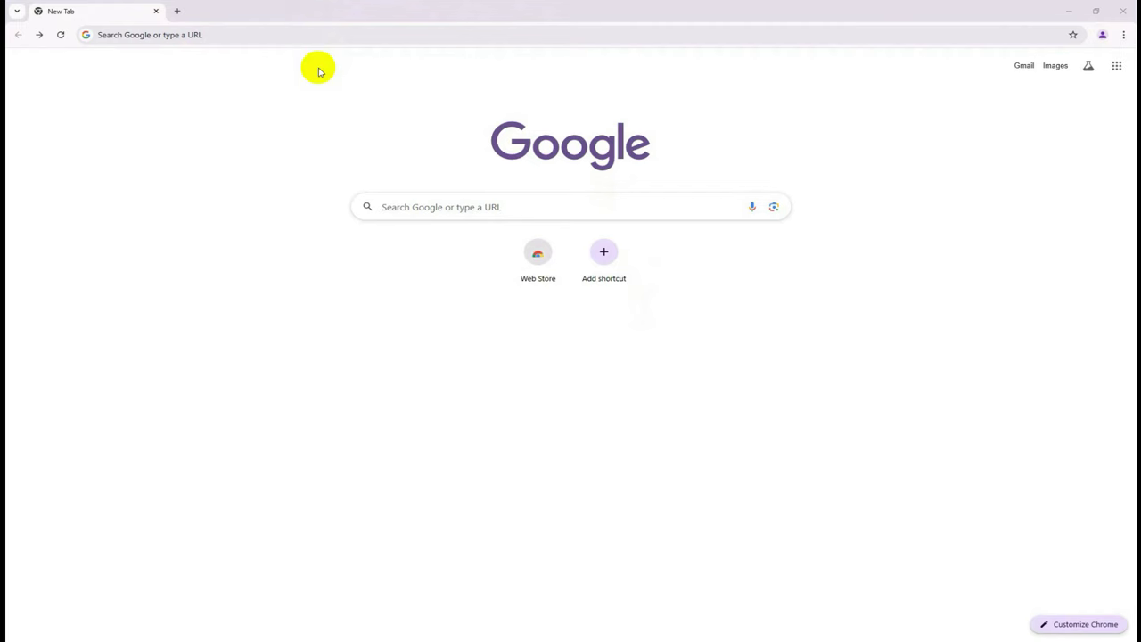
Search for 'pta complaint' and open the PTA CMS registercomplaint.aspx page.
{"action": "left_click", "coordinate": [310, 33]}
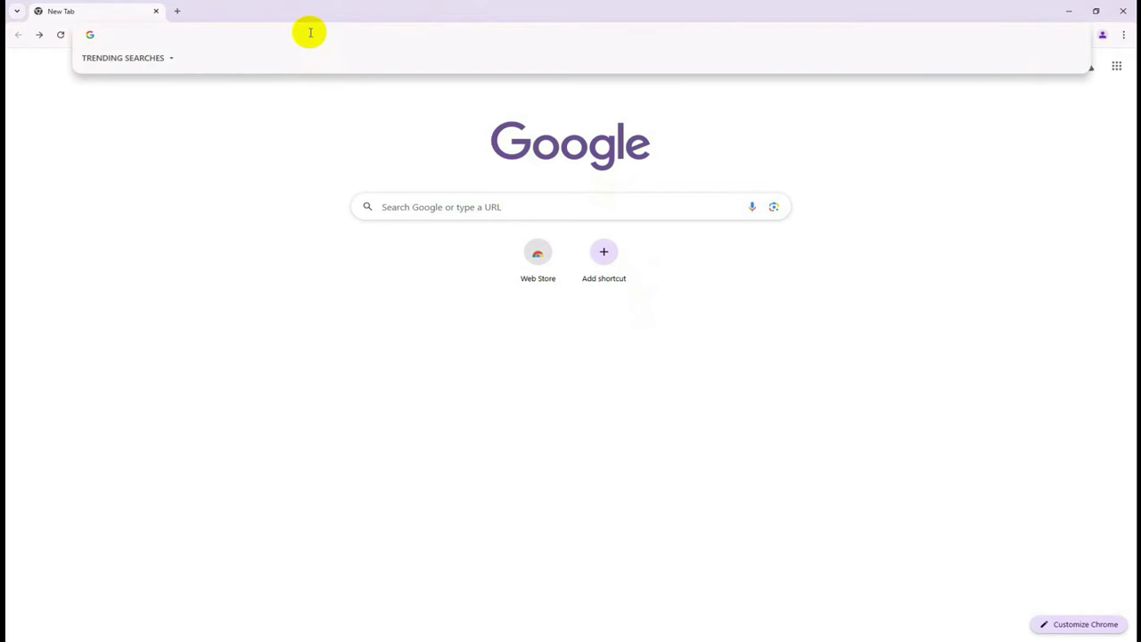
{"action": "type", "text": "pta"}
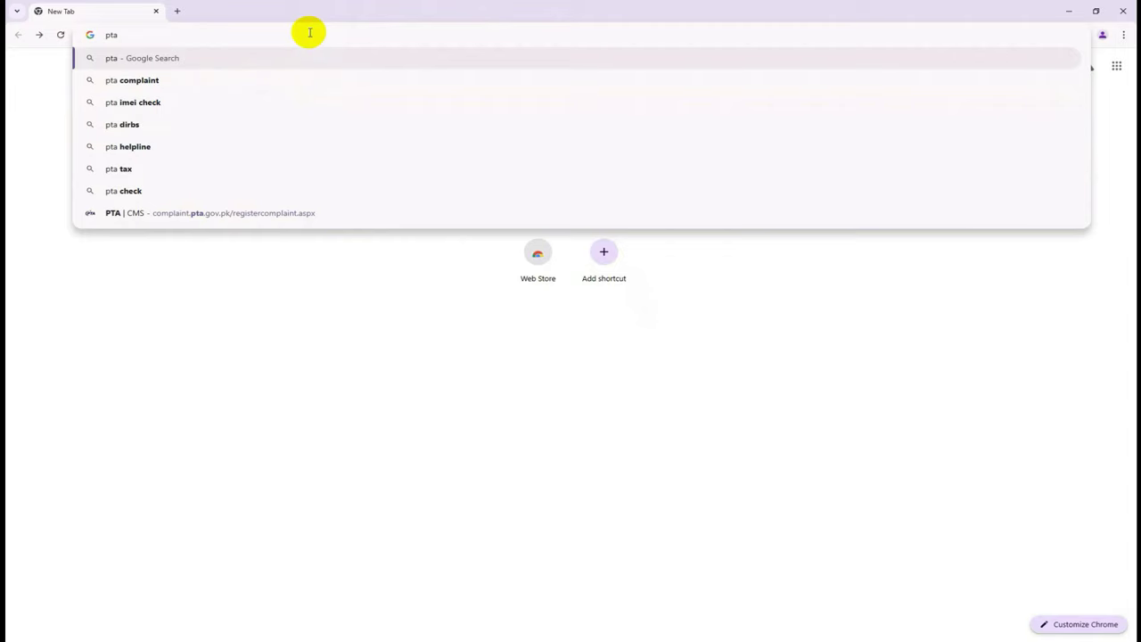
{"action": "left_click", "coordinate": [147, 86]}
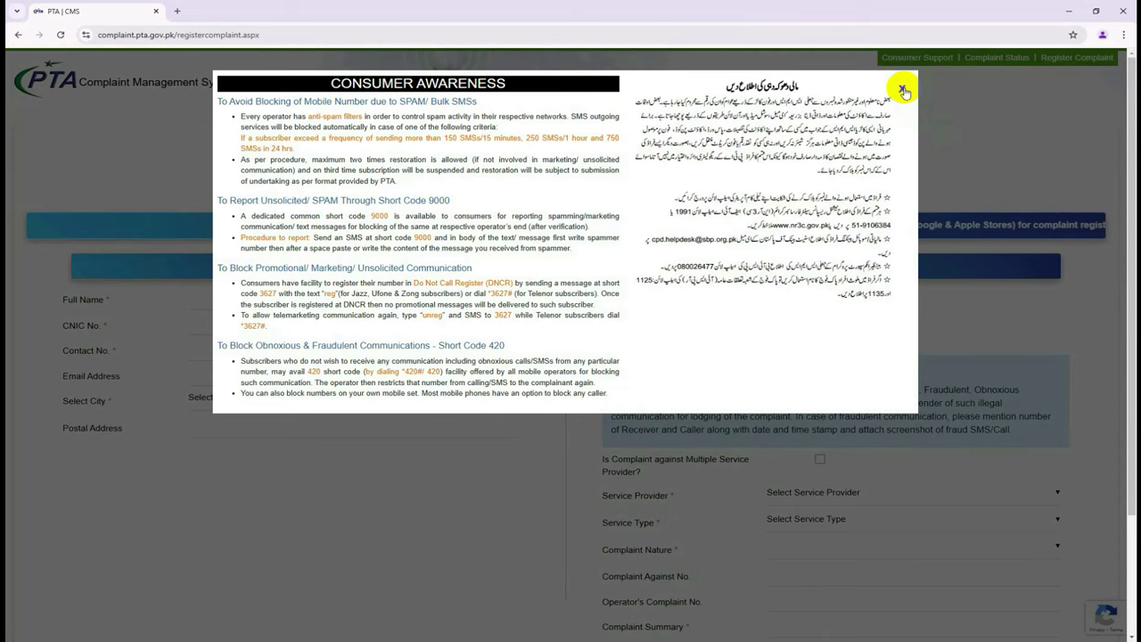
Close the Consumer Awareness popup and enter the complainant's full name in Full Name.
{"action": "left_click", "coordinate": [902, 90]}
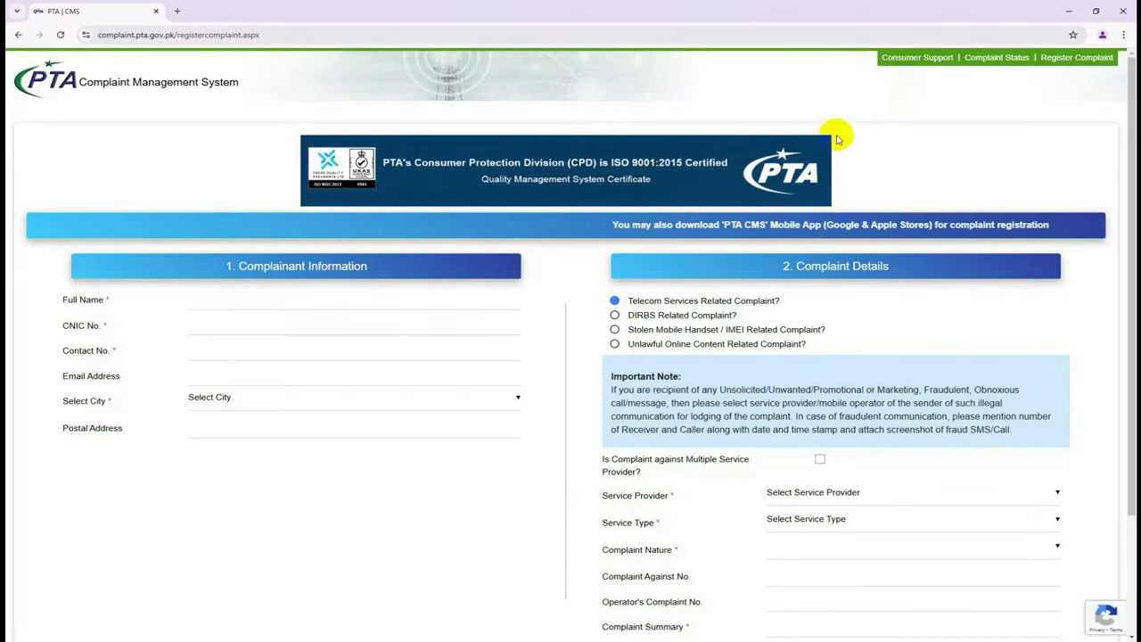
{"action": "left_click", "coordinate": [366, 309]}
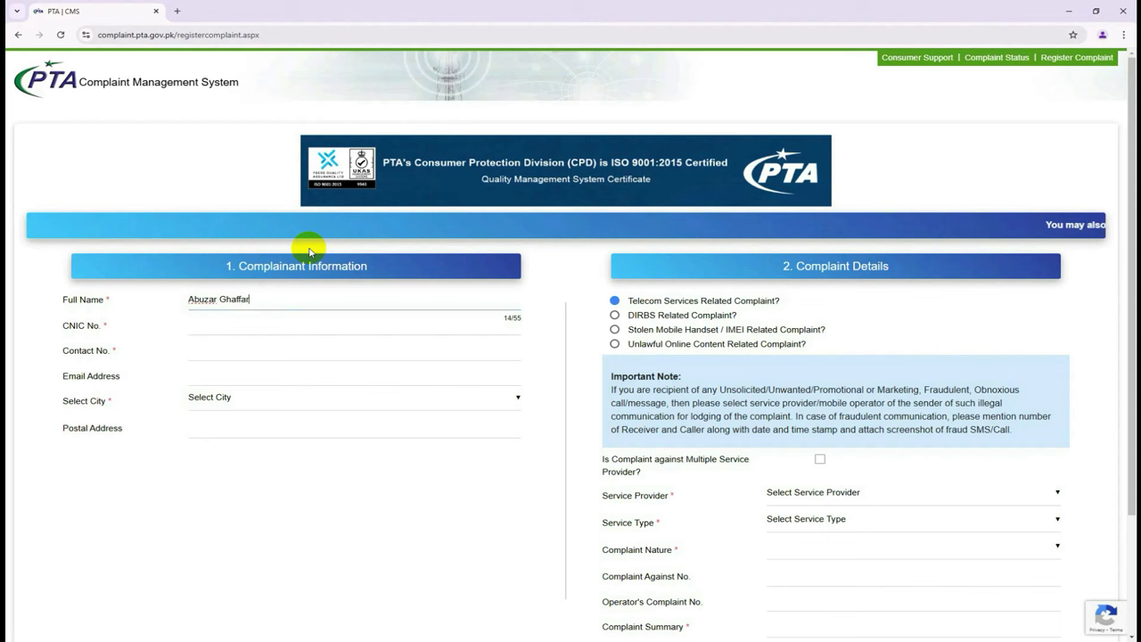
{"action": "left_click", "coordinate": [255, 323]}
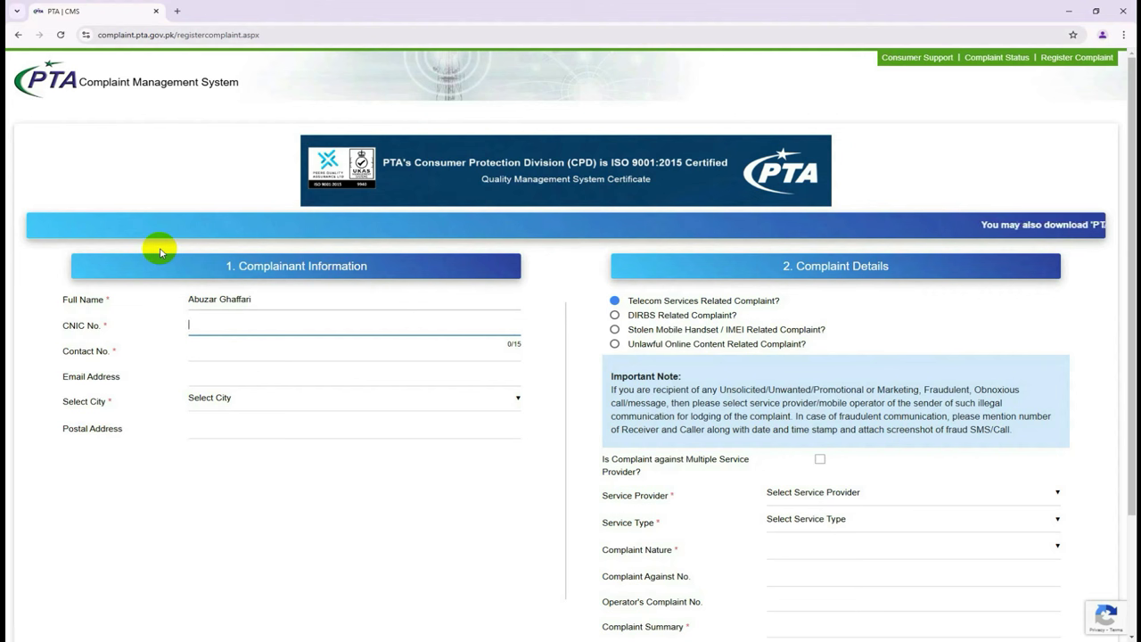
Fill in the CNIC No., Contact No. and Email Address fields with the complainant's details.
{"action": "left_click", "coordinate": [160, 253]}
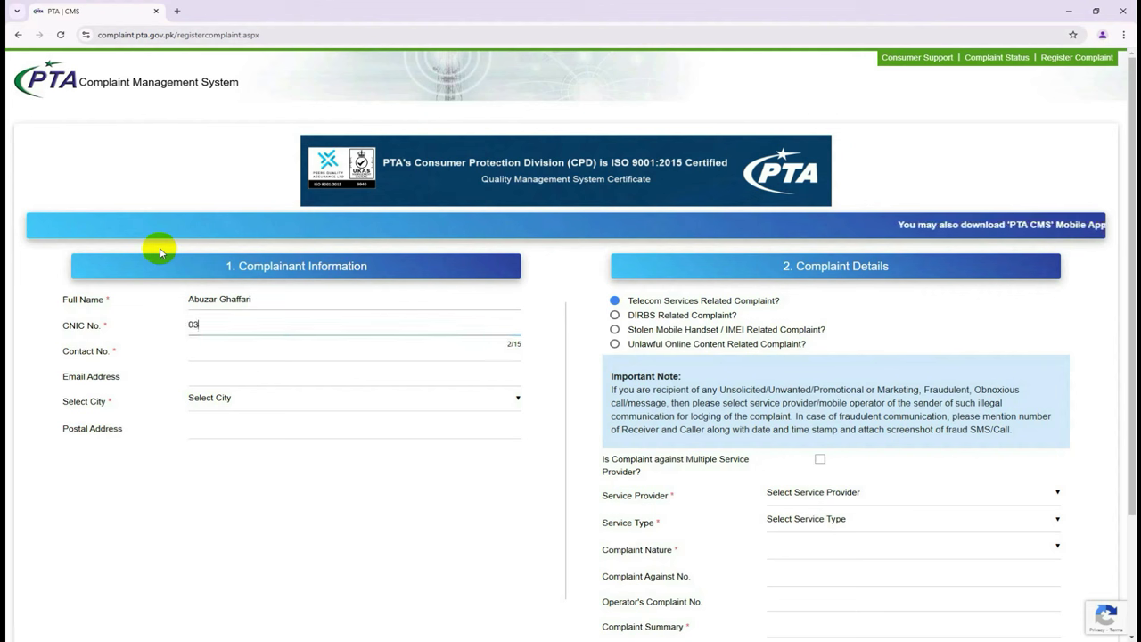
{"action": "type", "text": "010-0000000-0"}
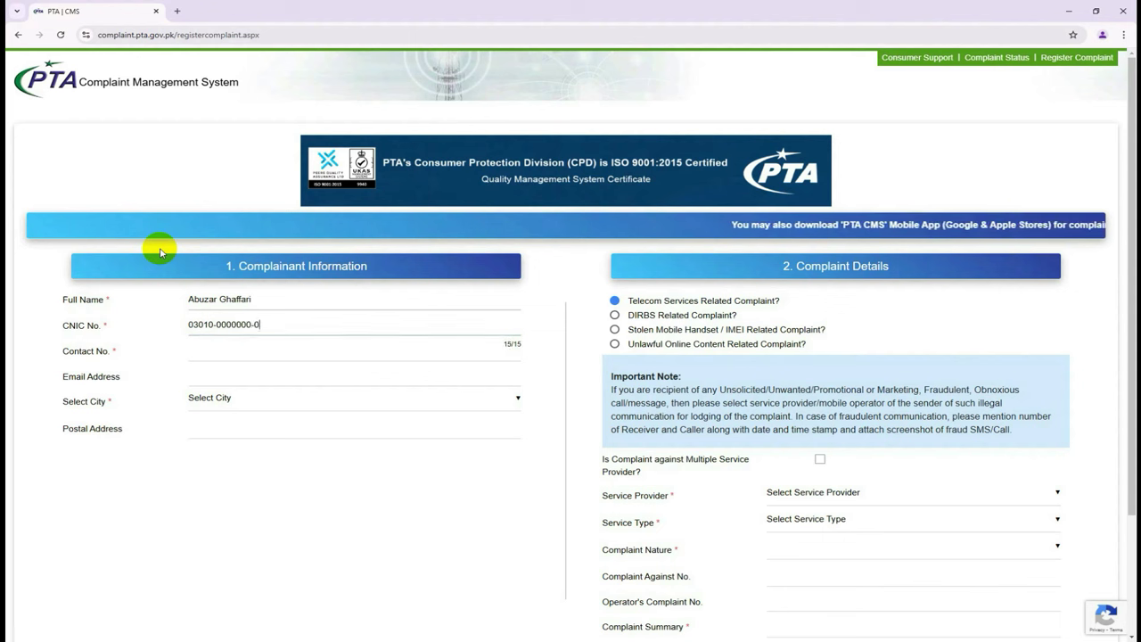
{"action": "mouse_move", "coordinate": [235, 402]}
{"action": "left_click", "coordinate": [272, 351]}
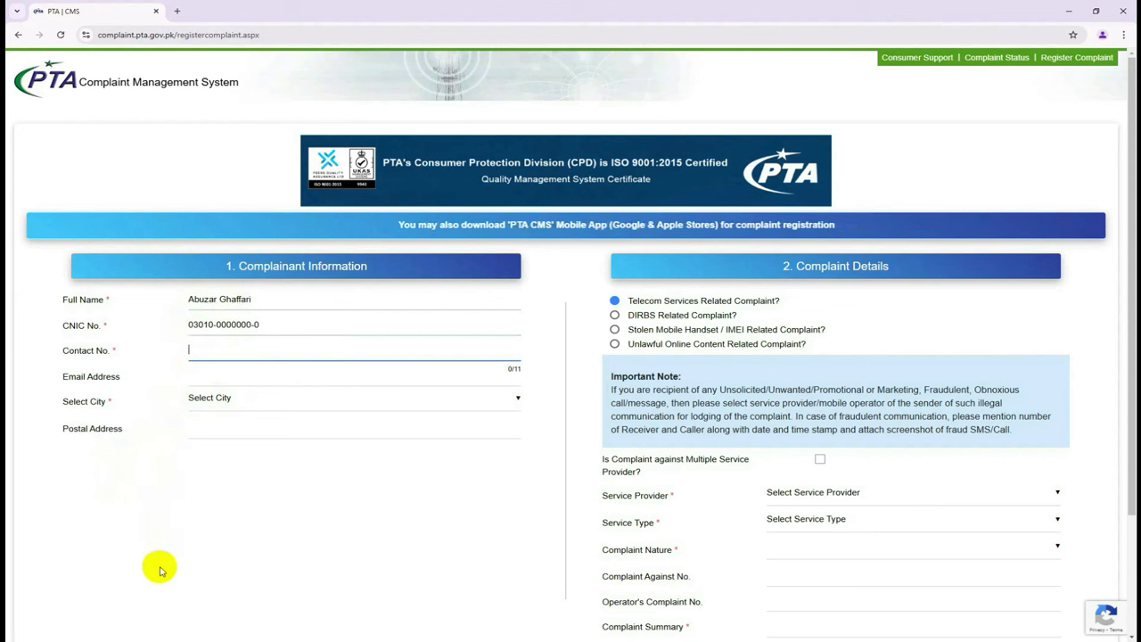
{"action": "type", "text": "030"}
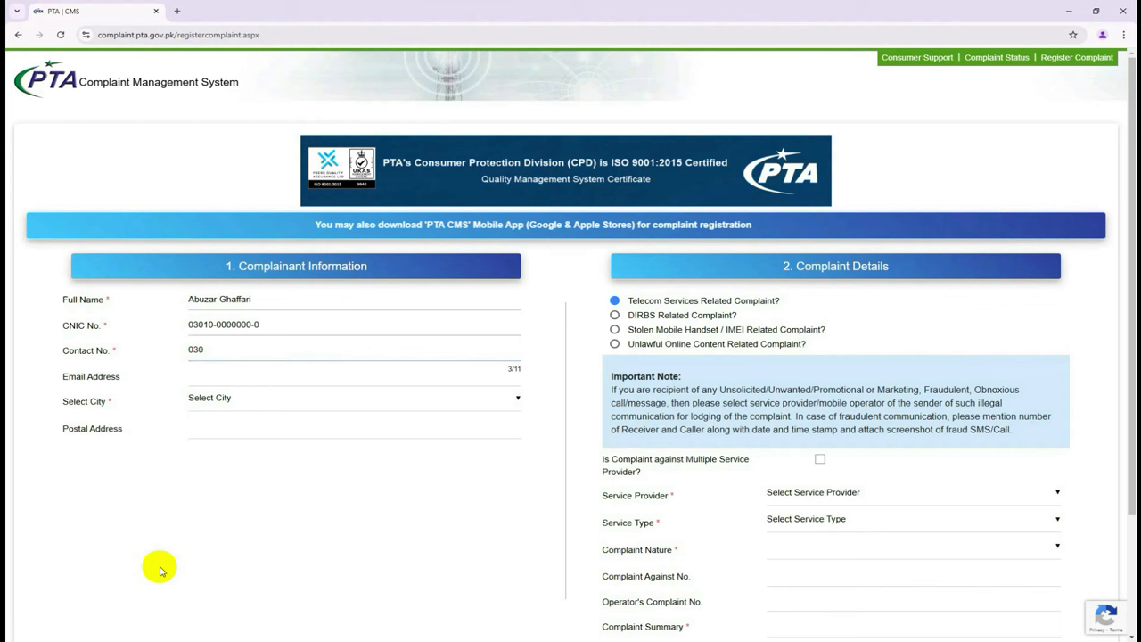
{"action": "type", "text": "7000"}
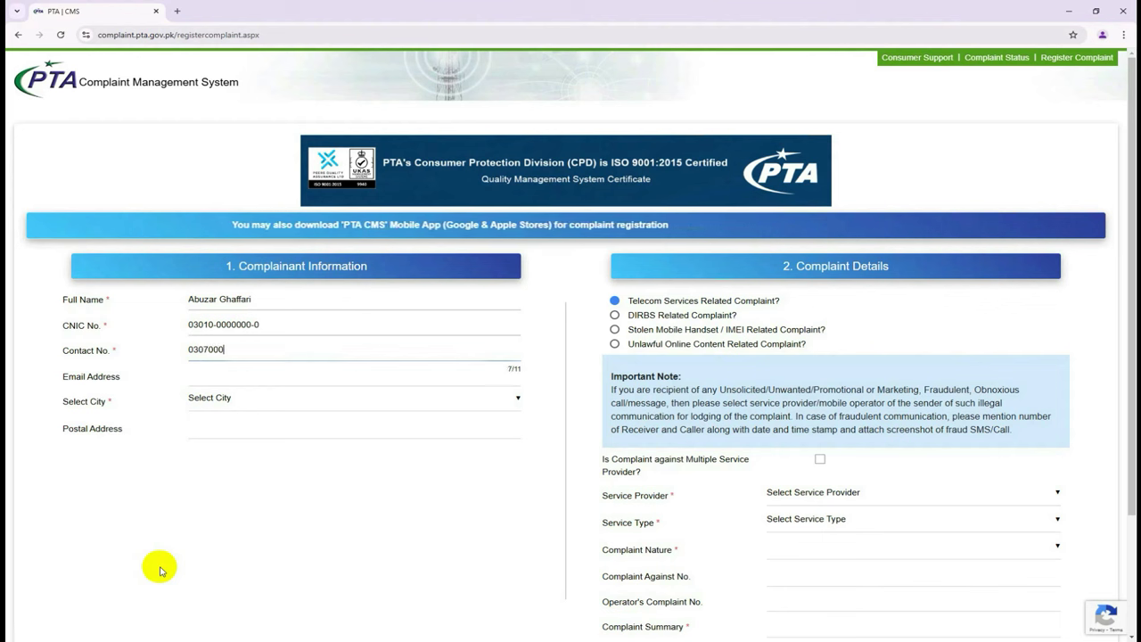
{"action": "type", "text": "0000"}
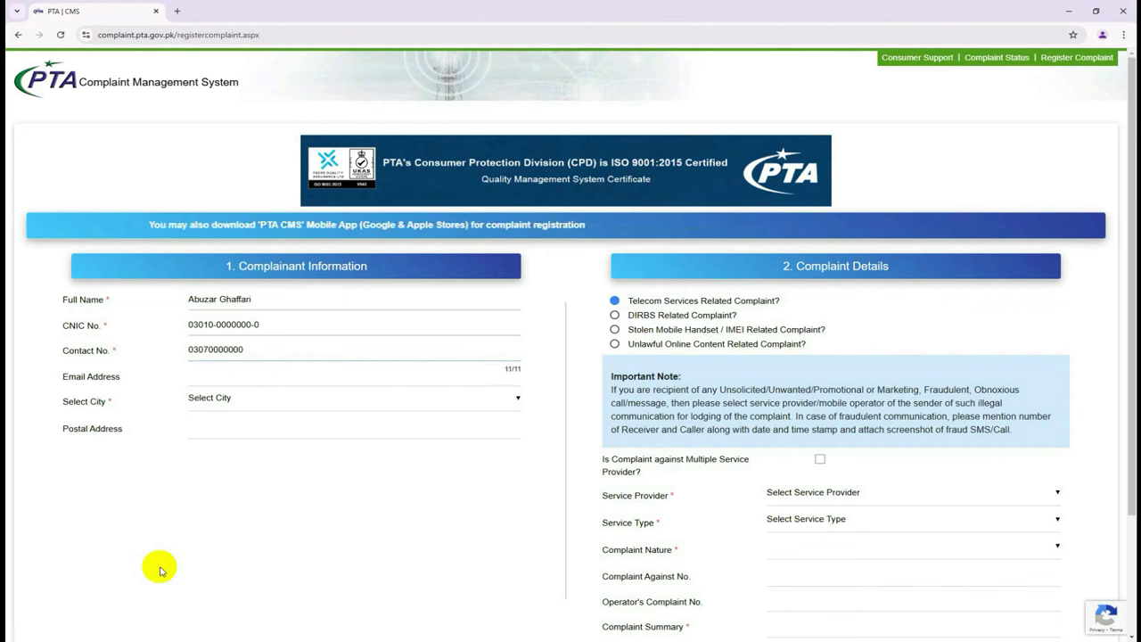
{"action": "left_click", "coordinate": [234, 373]}
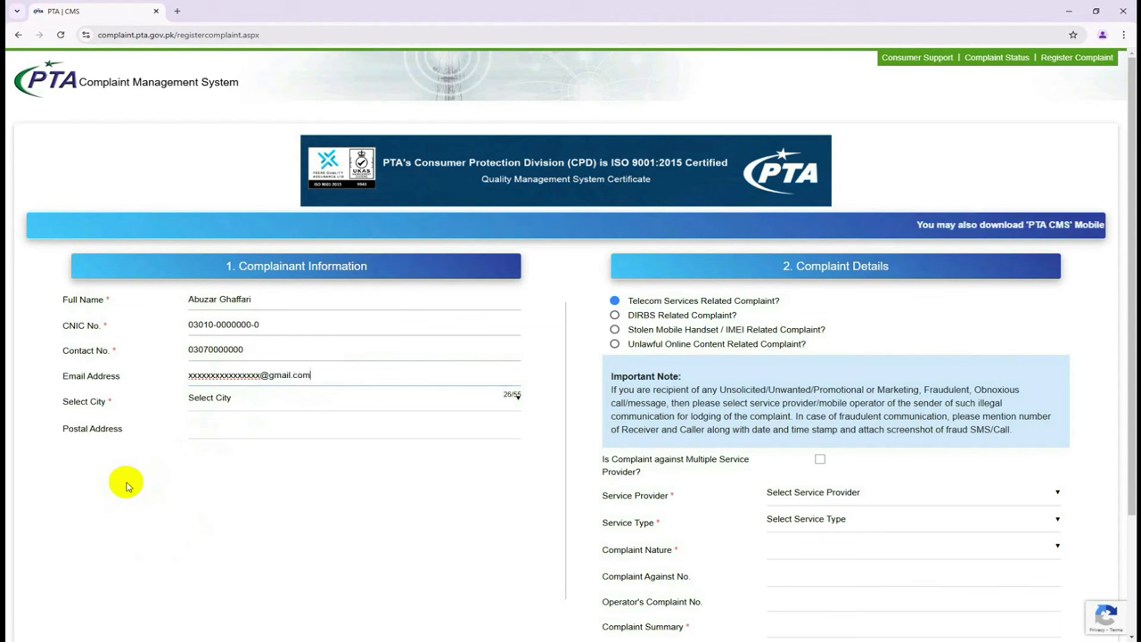
Pick Faisalabad from the Select City dropdown.
{"action": "left_click", "coordinate": [218, 403]}
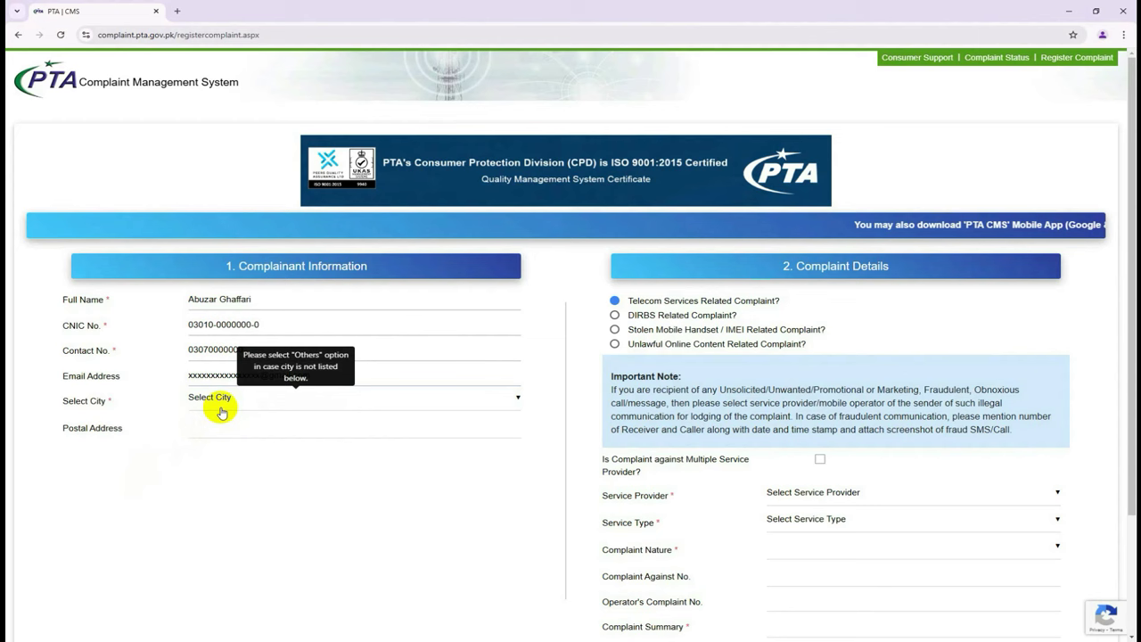
{"action": "left_click", "coordinate": [186, 524]}
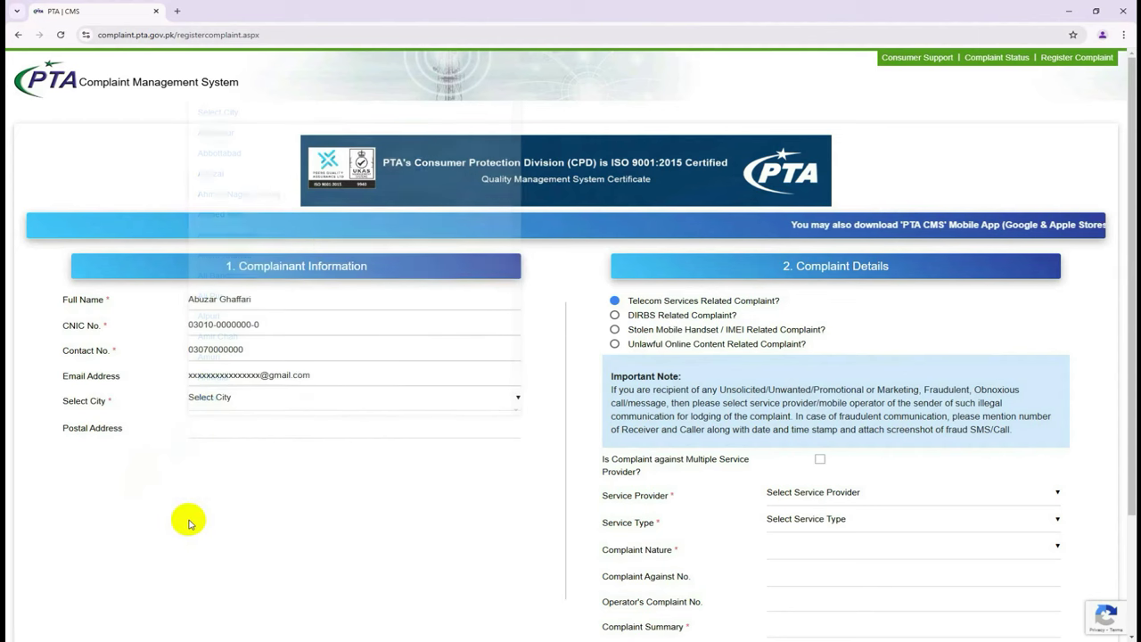
{"action": "left_click", "coordinate": [248, 406]}
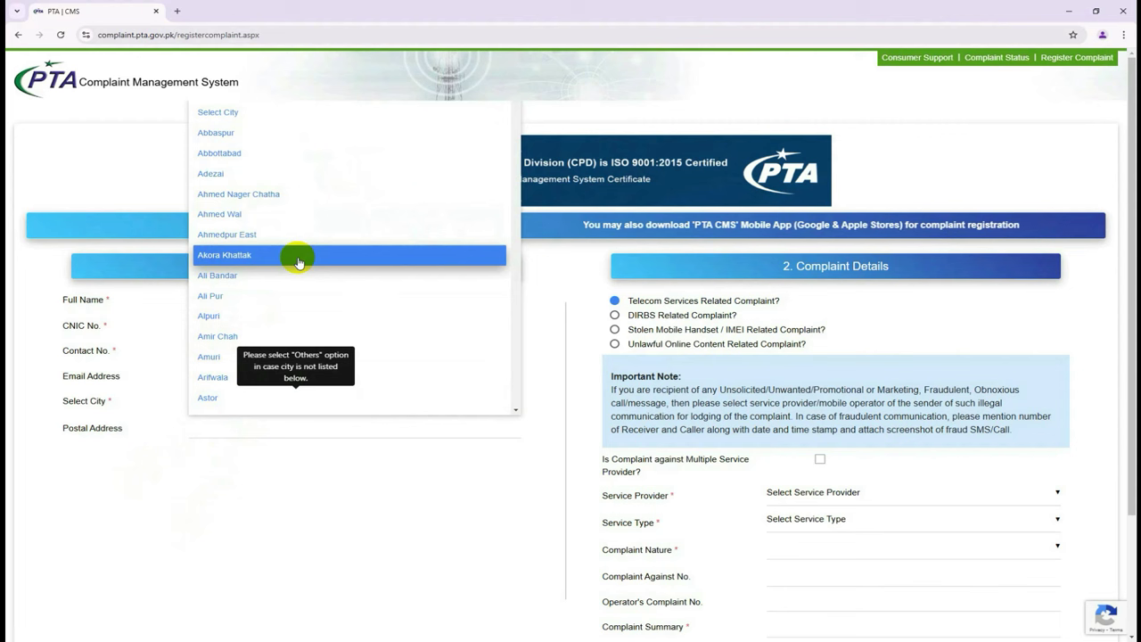
{"action": "scroll", "coordinate": [307, 258], "scroll_direction": "down", "scroll_amount": 3}
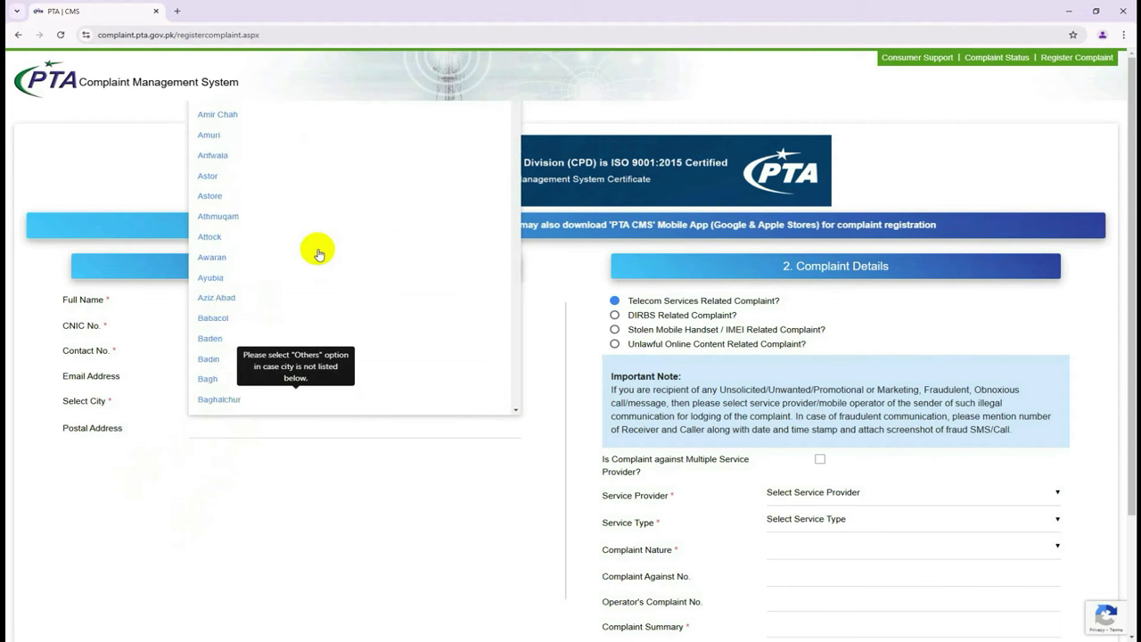
{"action": "scroll", "coordinate": [318, 254], "scroll_direction": "down", "scroll_amount": 10}
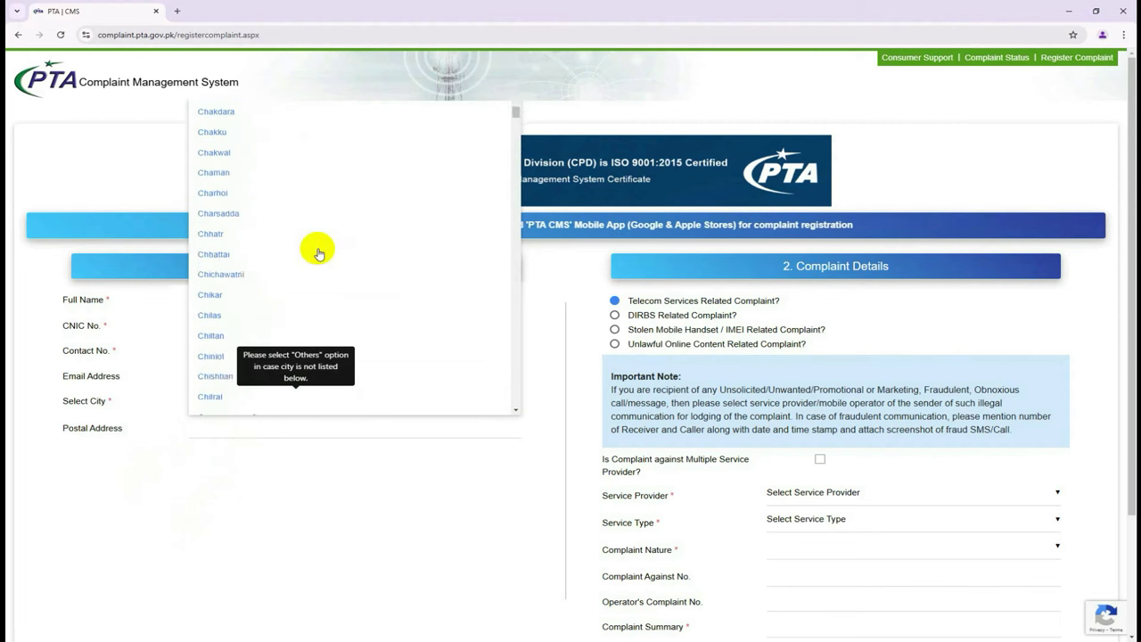
{"action": "scroll", "coordinate": [319, 254], "scroll_direction": "down", "scroll_amount": 12}
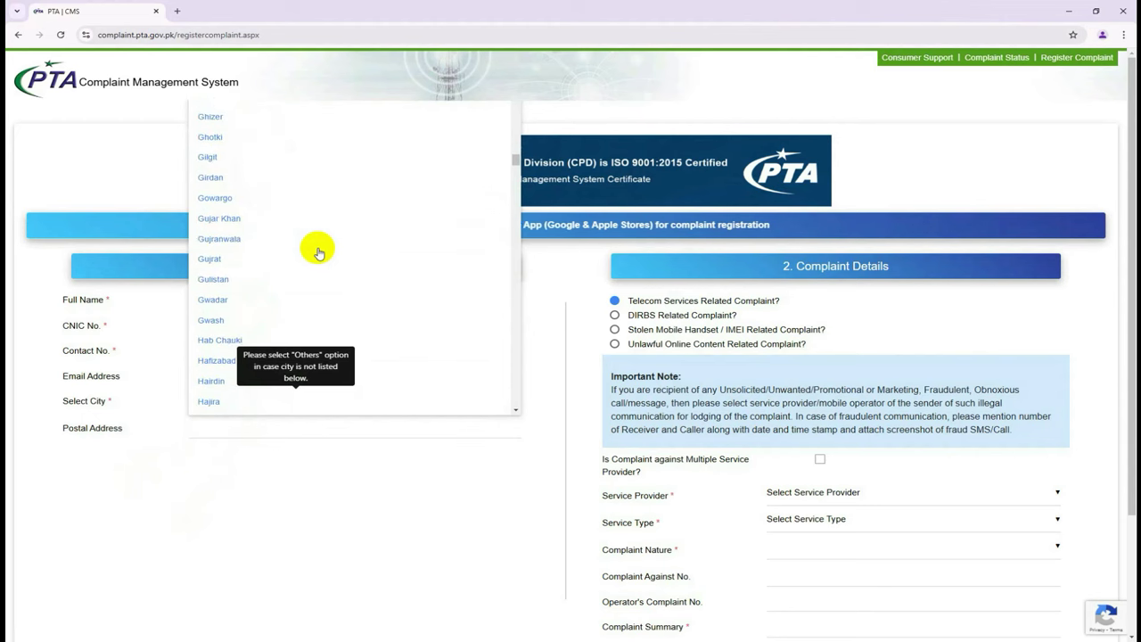
{"action": "scroll", "coordinate": [318, 253], "scroll_direction": "up", "scroll_amount": 2}
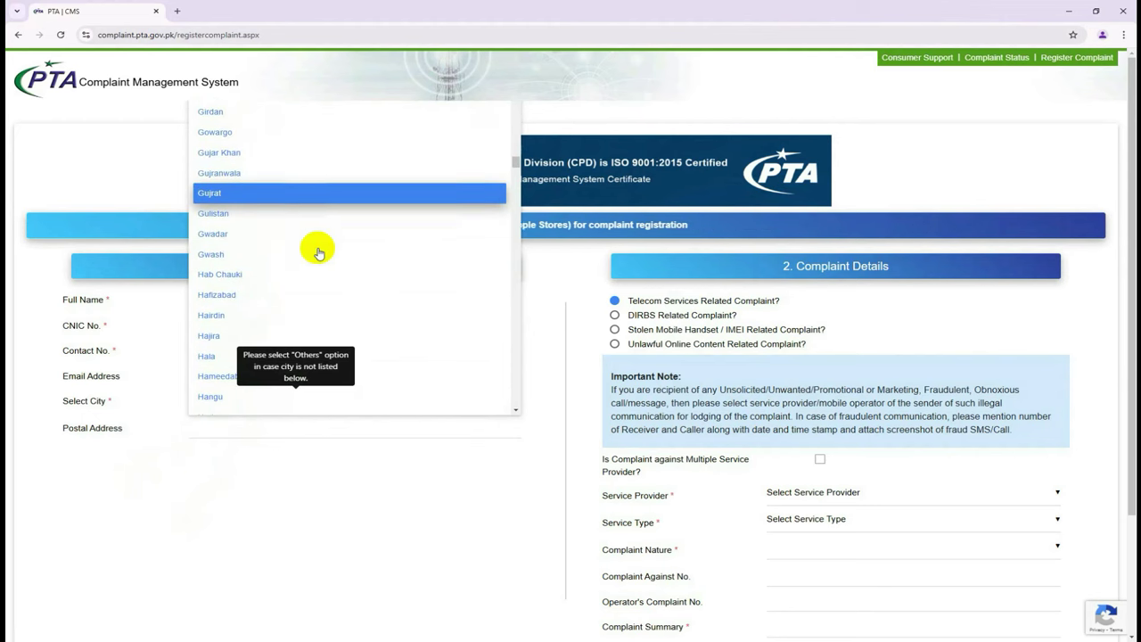
{"action": "scroll", "coordinate": [318, 253], "scroll_direction": "up", "scroll_amount": 8}
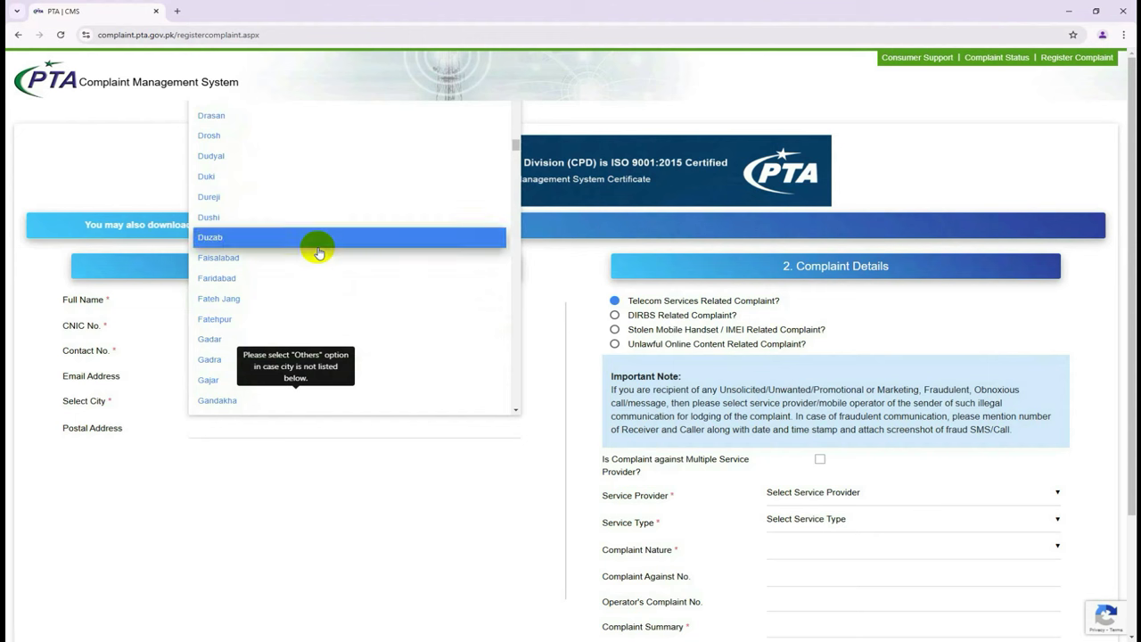
{"action": "left_click", "coordinate": [313, 261]}
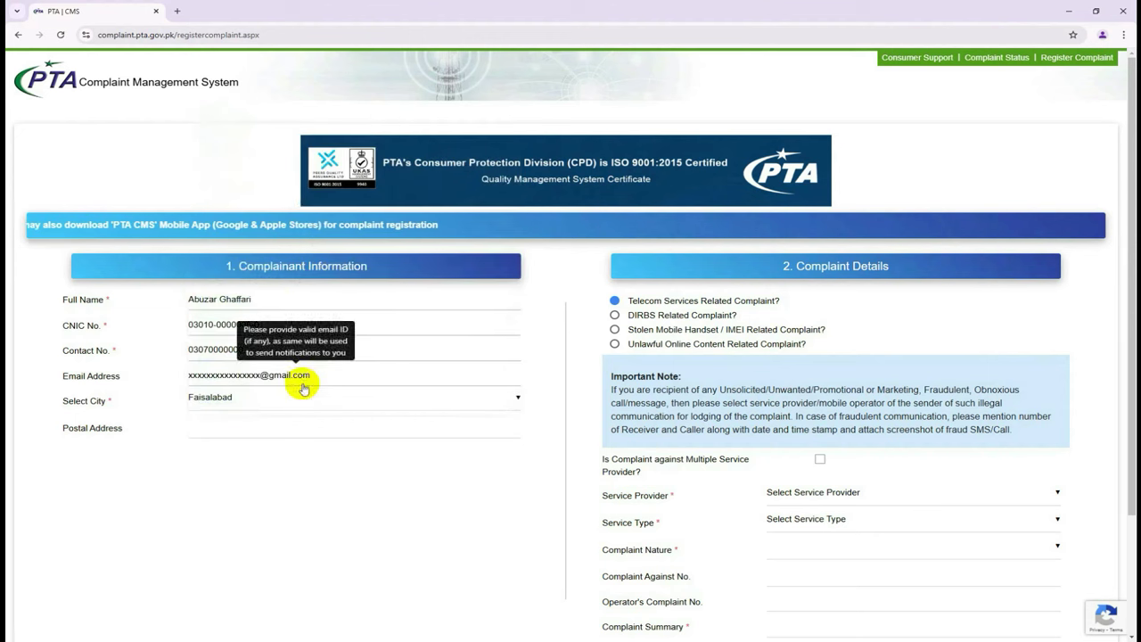
{"action": "left_click", "coordinate": [229, 434]}
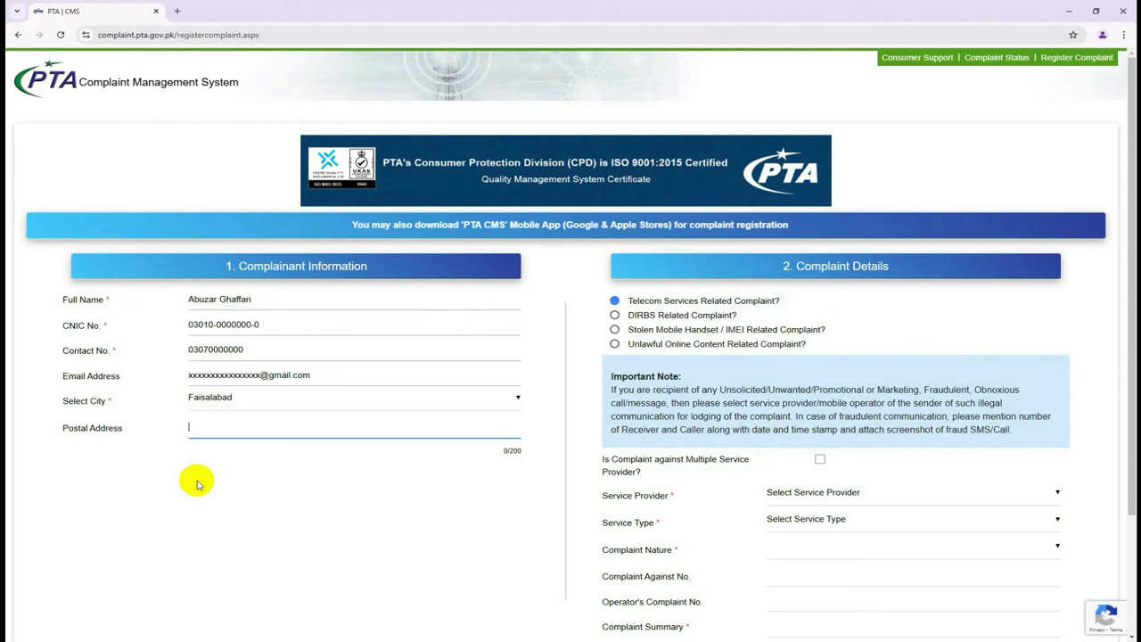
Enter the postal address with 'House No', 'Street No', colony and city, removing the stray T.
{"action": "type", "text": "House "}
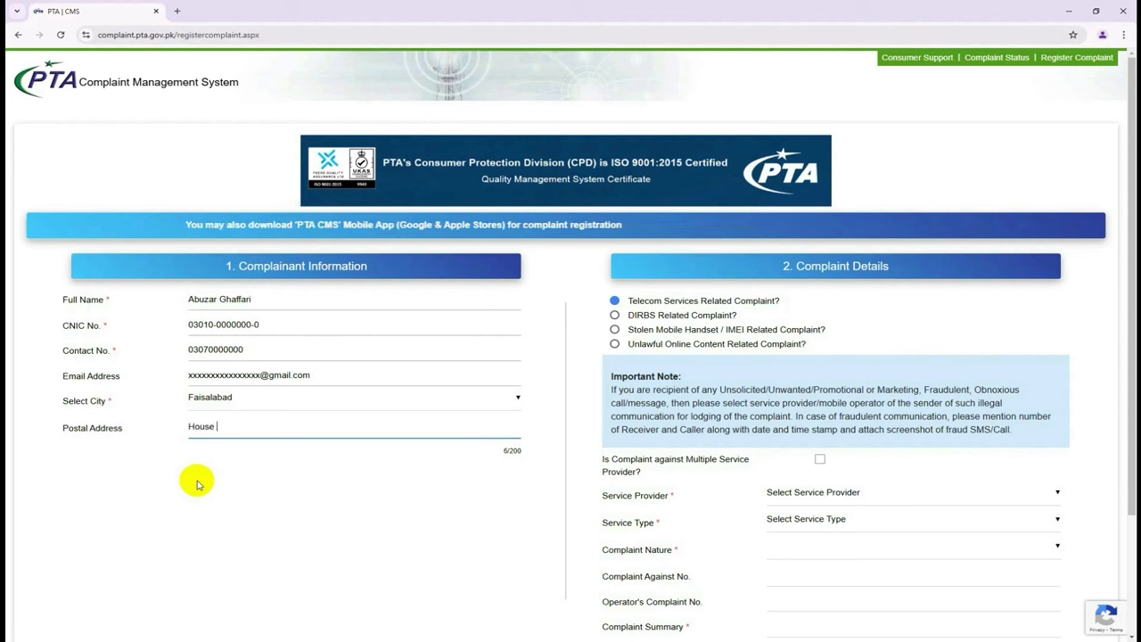
{"action": "type", "text": "0 Street 0 T"}
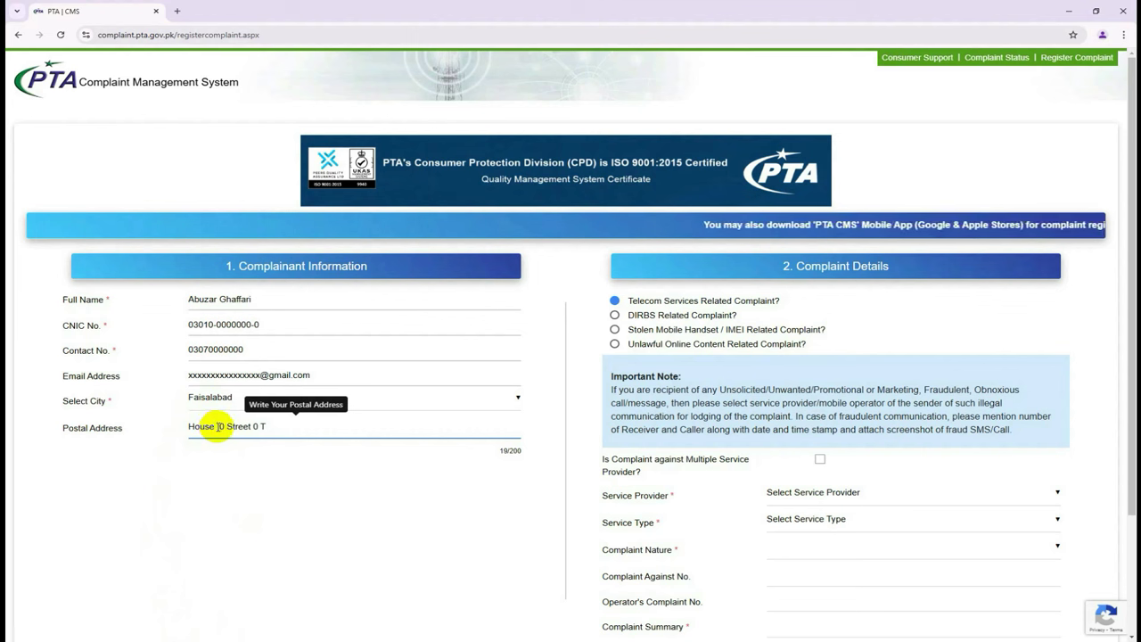
{"action": "type", "text": "No"}
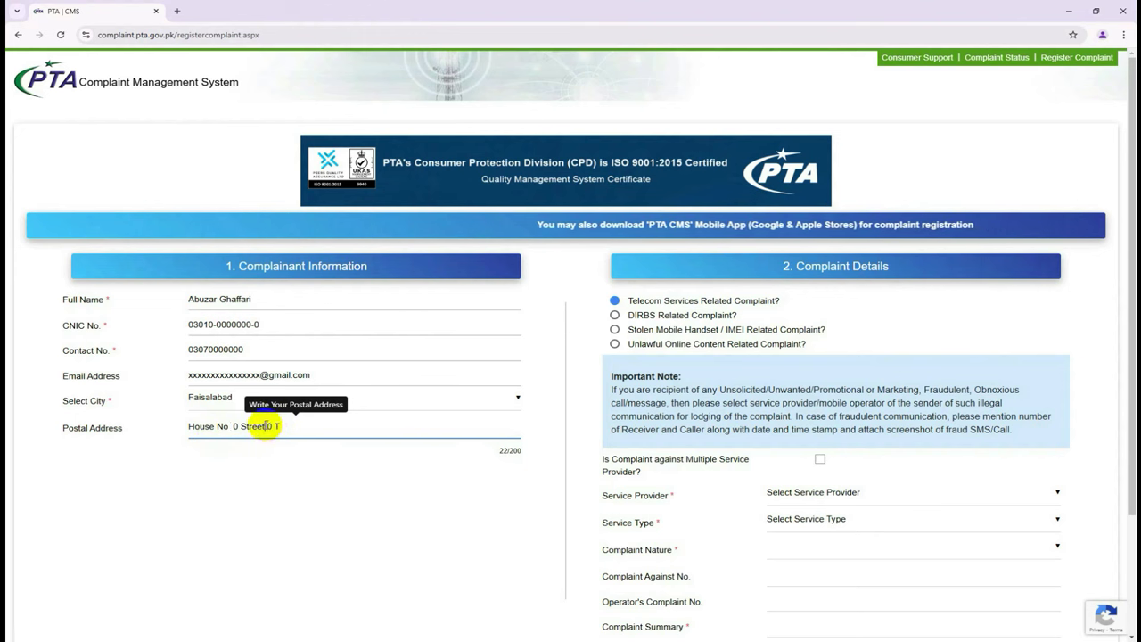
{"action": "left_click", "coordinate": [267, 427]}
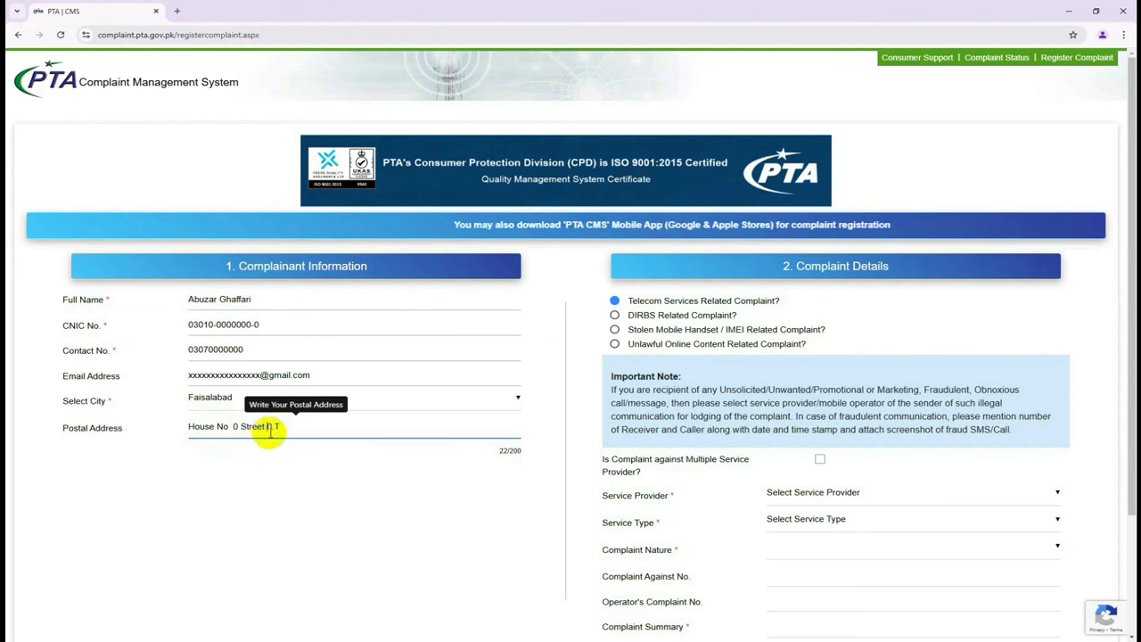
{"action": "type", "text": "No"}
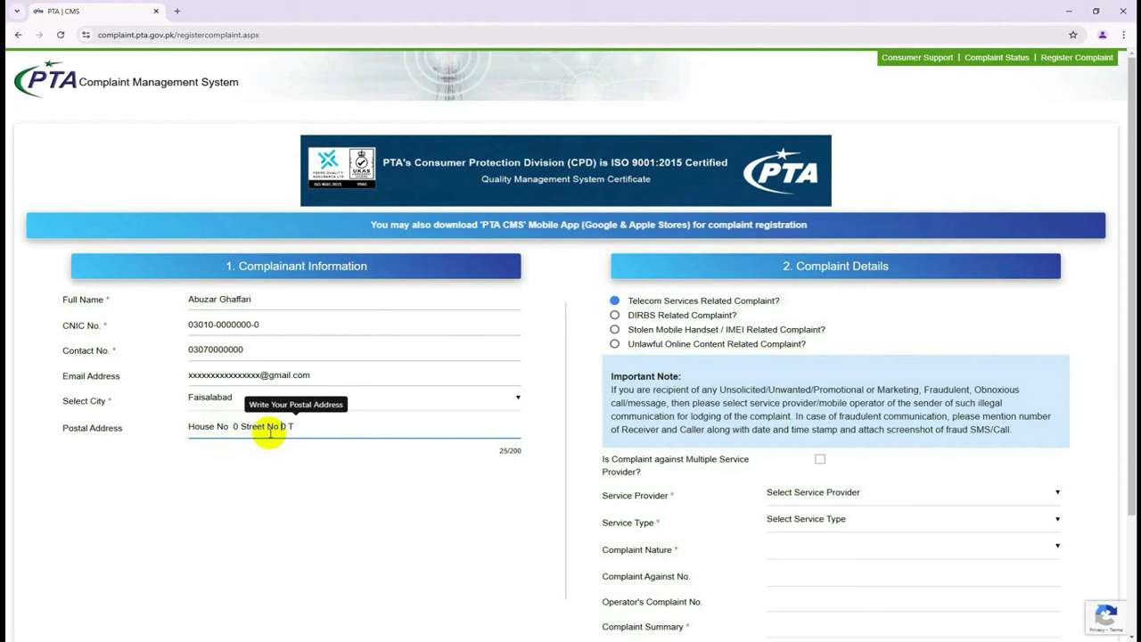
{"action": "left_click", "coordinate": [318, 426]}
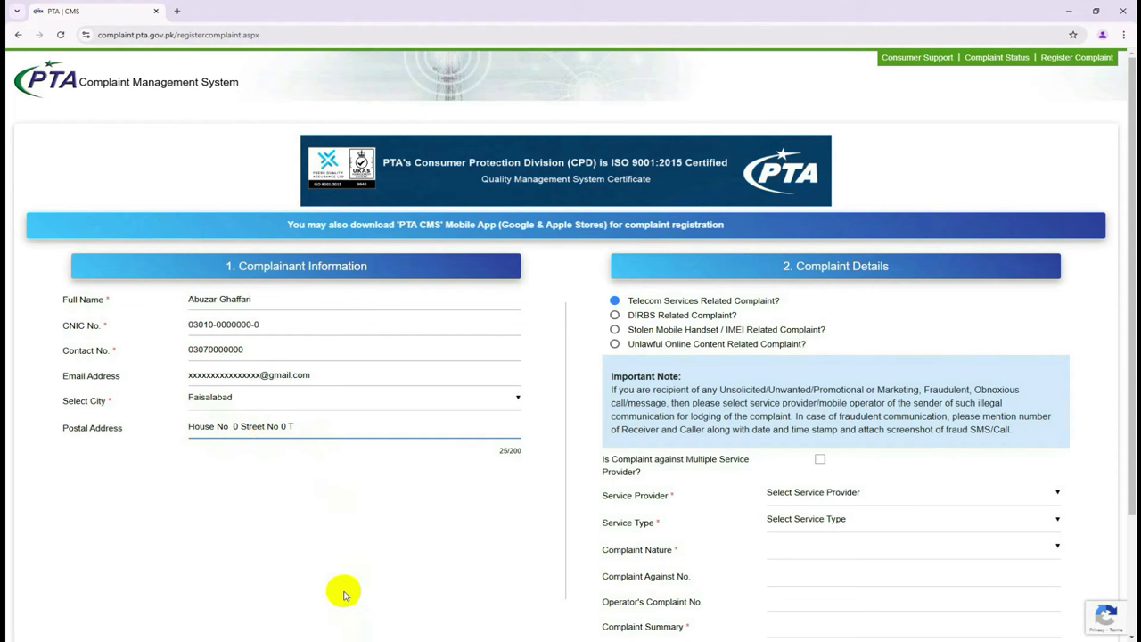
{"action": "key", "text": "BackSpace"}
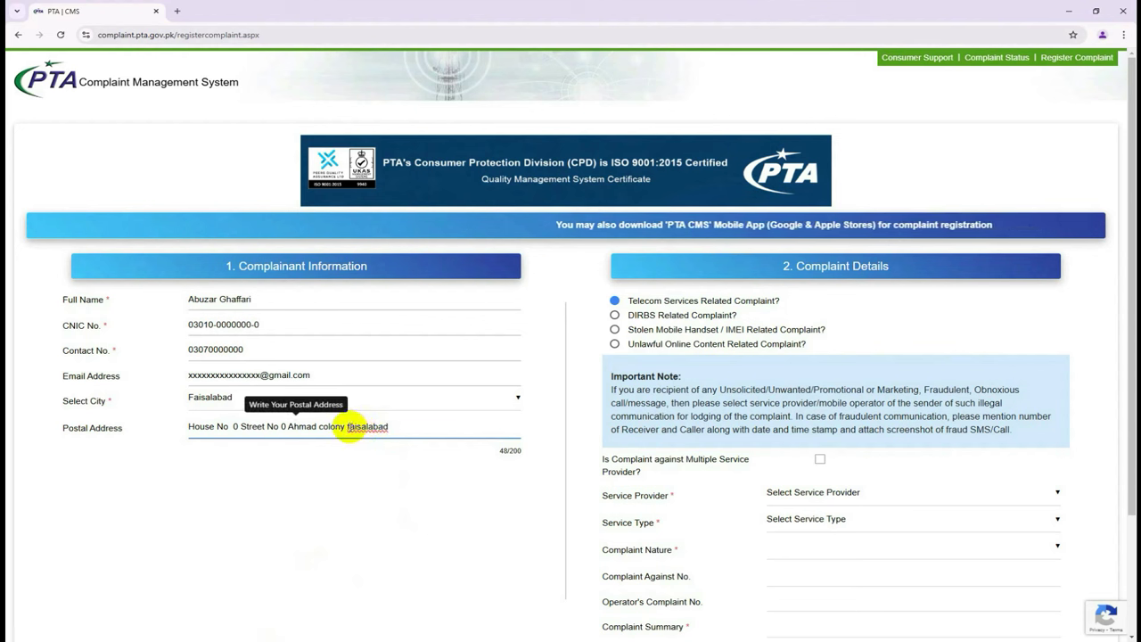
{"action": "left_click", "coordinate": [350, 426]}
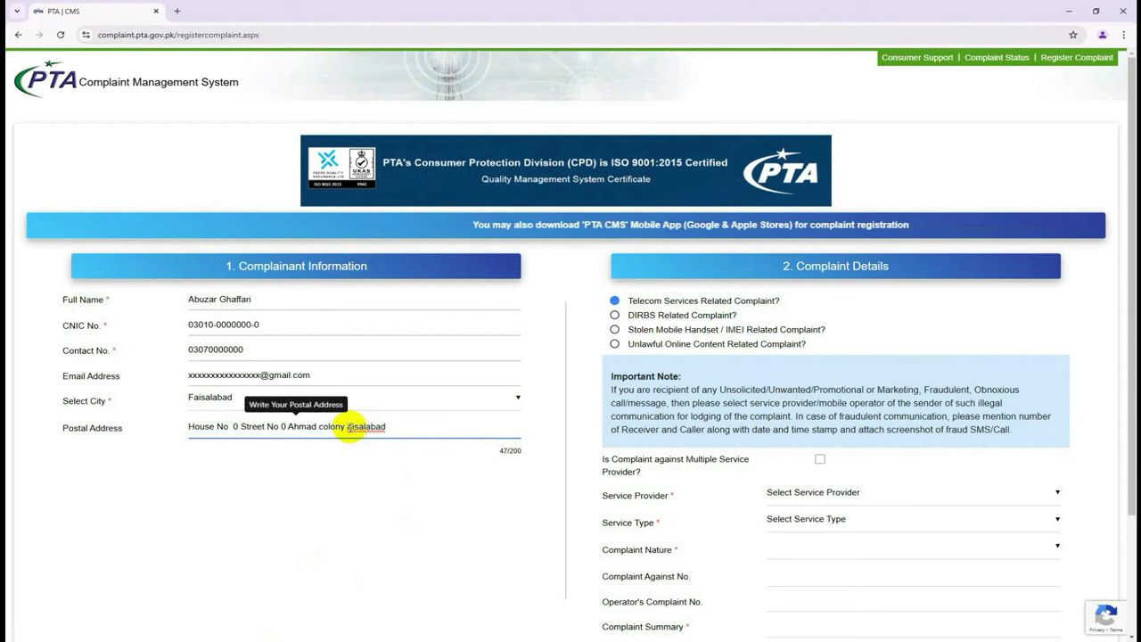
{"action": "key", "text": "BackSpace"}
Type a capital 'F' so the address ends in 'Faisalabad'.
{"action": "type", "text": "F"}
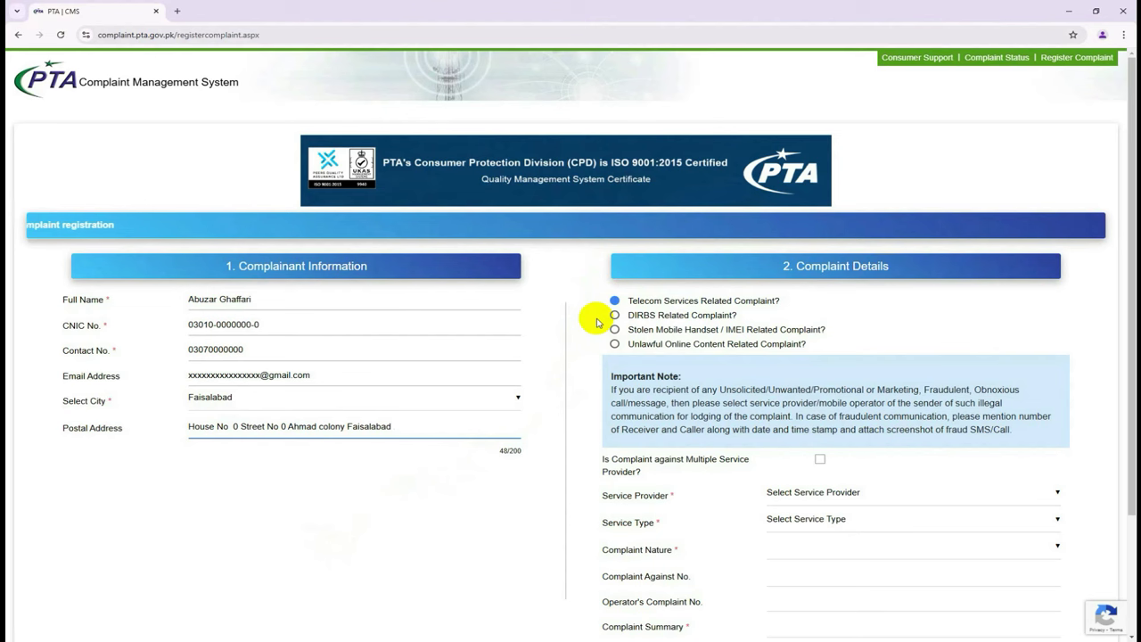
Select DIRBS Related Complaint and choose Non-Compliant IMEI as the Complaint Nature.
{"action": "left_click", "coordinate": [615, 316]}
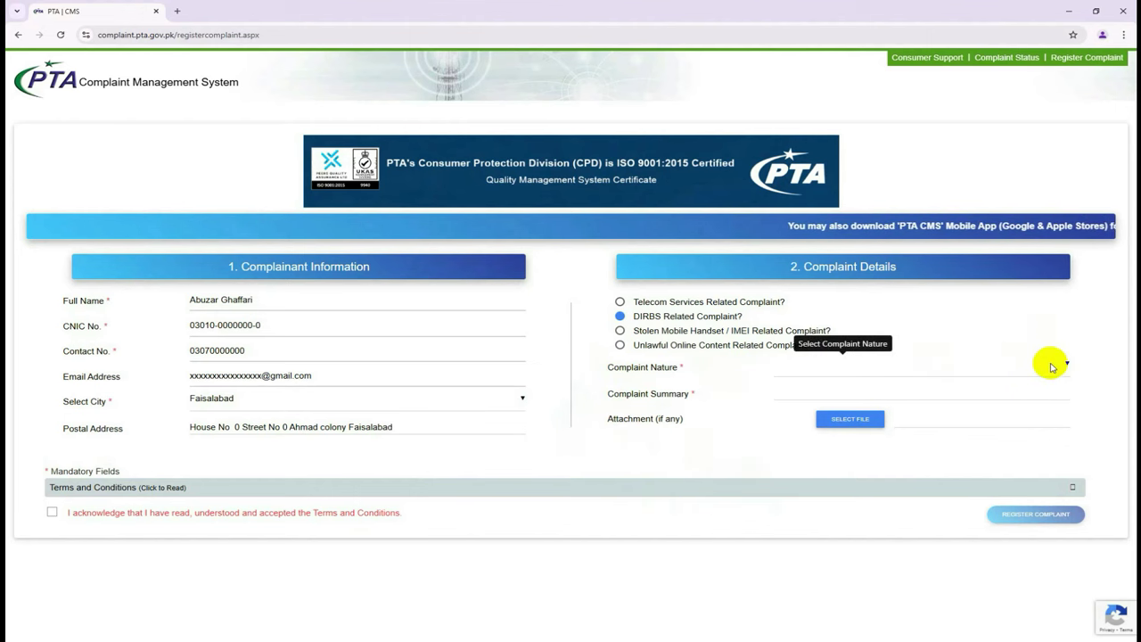
{"action": "left_click", "coordinate": [1046, 364]}
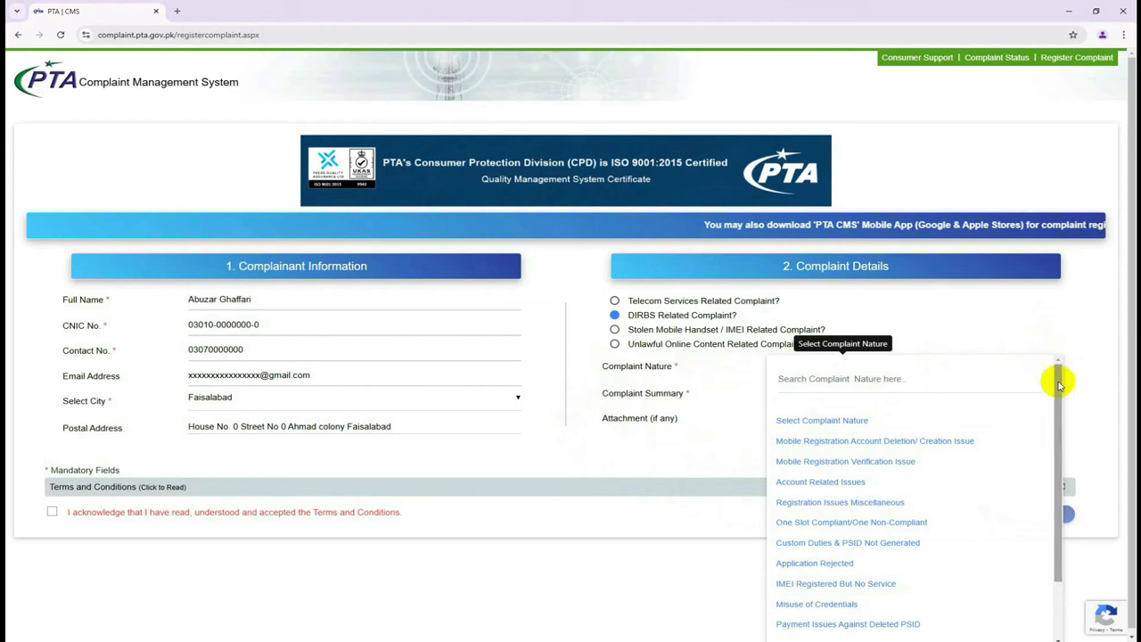
{"action": "left_click_drag", "start_coordinate": [1060, 381], "coordinate": [1046, 474]}
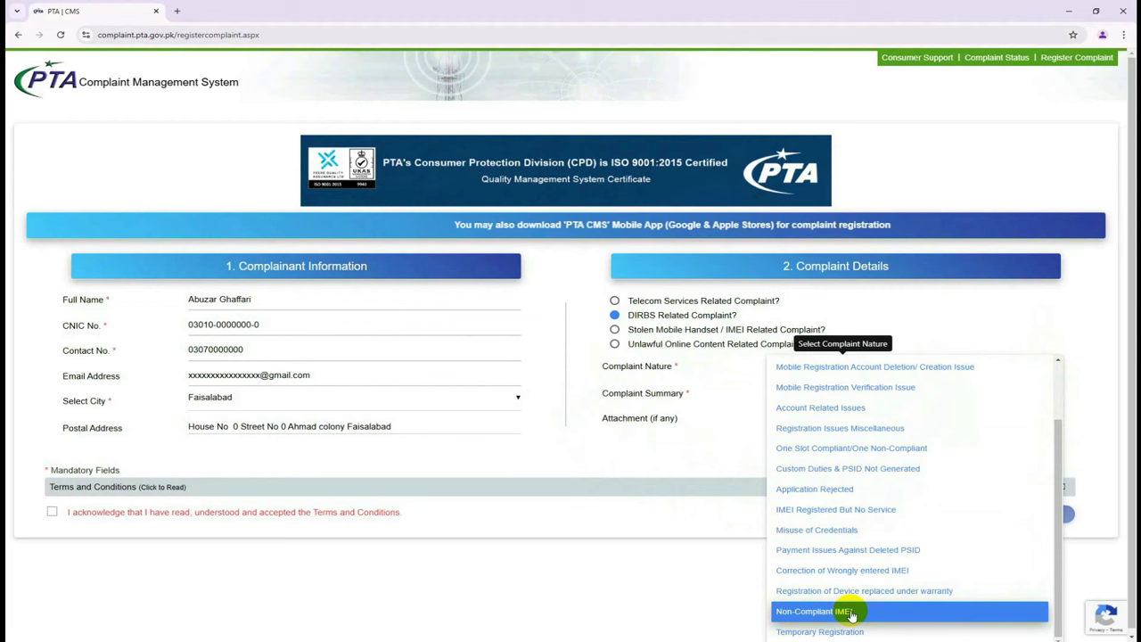
{"action": "left_click", "coordinate": [900, 616]}
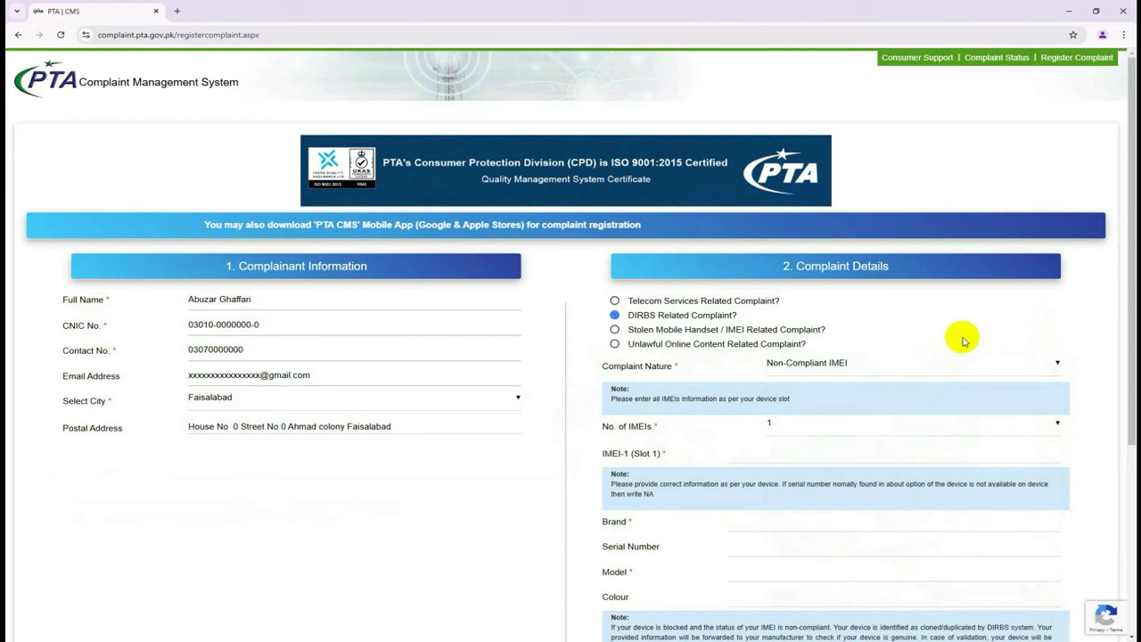
{"action": "scroll", "coordinate": [963, 340], "scroll_direction": "down", "scroll_amount": 1}
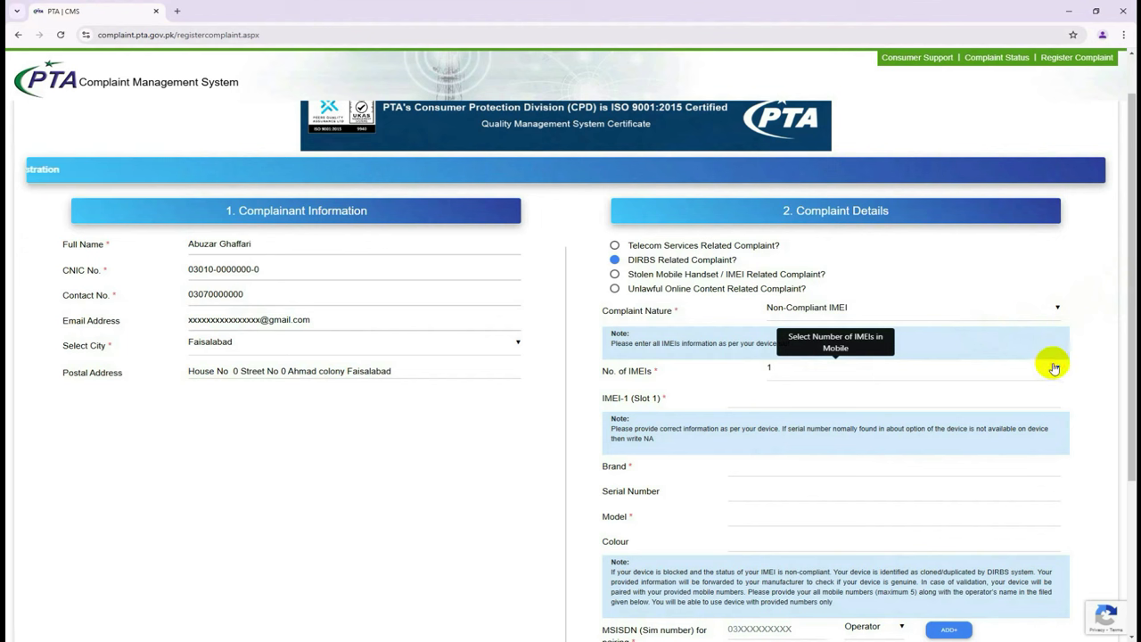
{"action": "left_click", "coordinate": [1053, 368]}
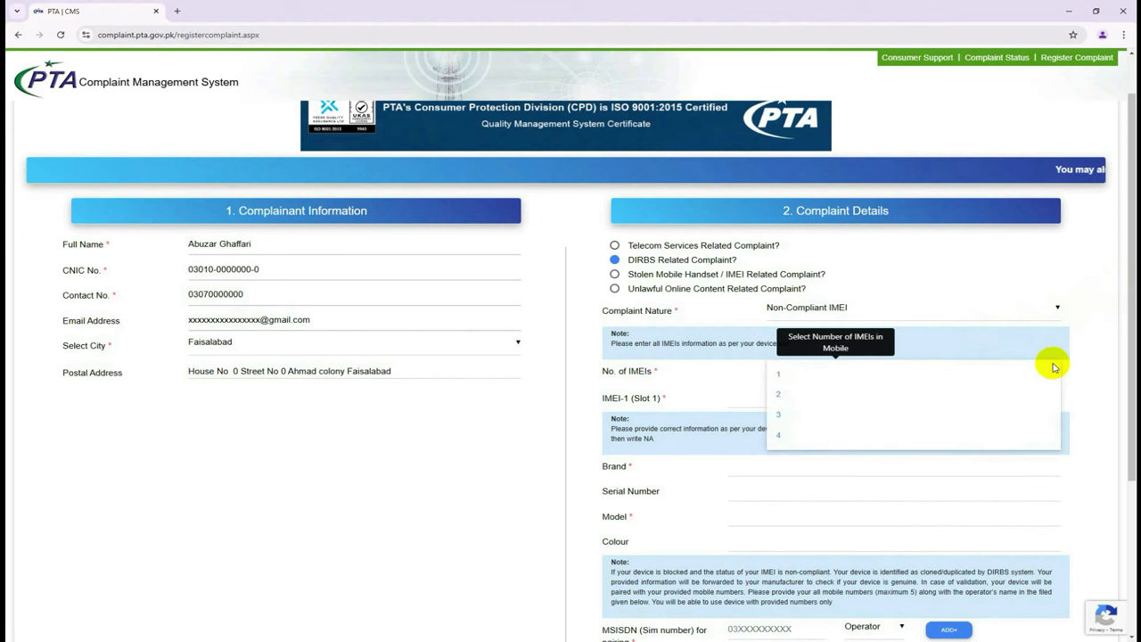
{"action": "left_click", "coordinate": [1076, 350]}
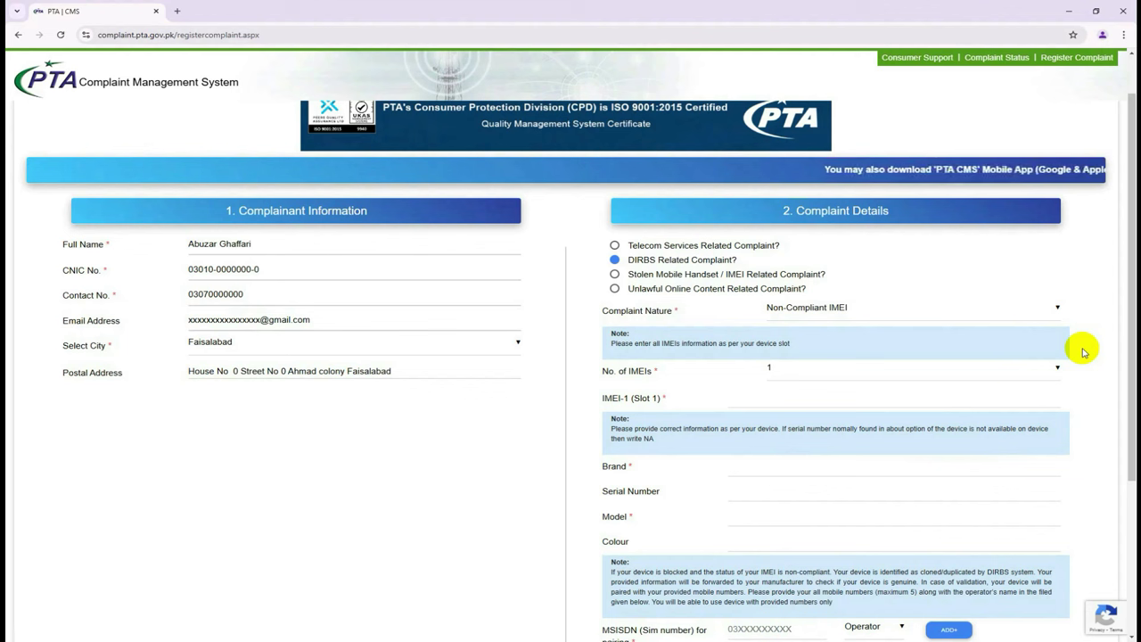
Choose 4 in the No. of IMEIs dropdown.
{"action": "left_click", "coordinate": [1008, 364]}
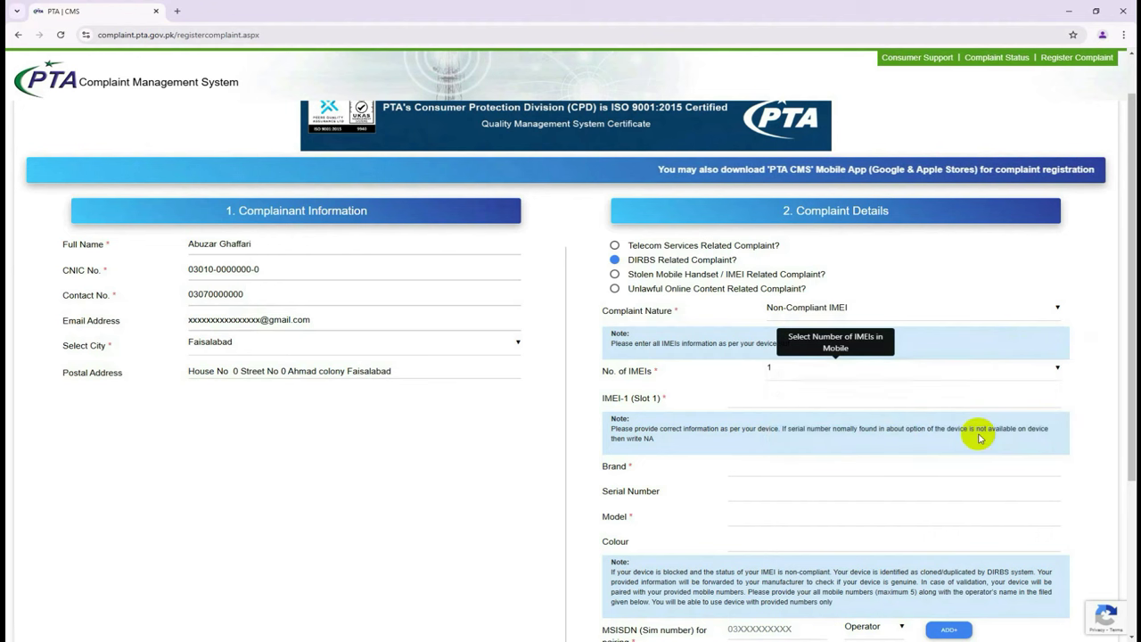
{"action": "left_click", "coordinate": [978, 435]}
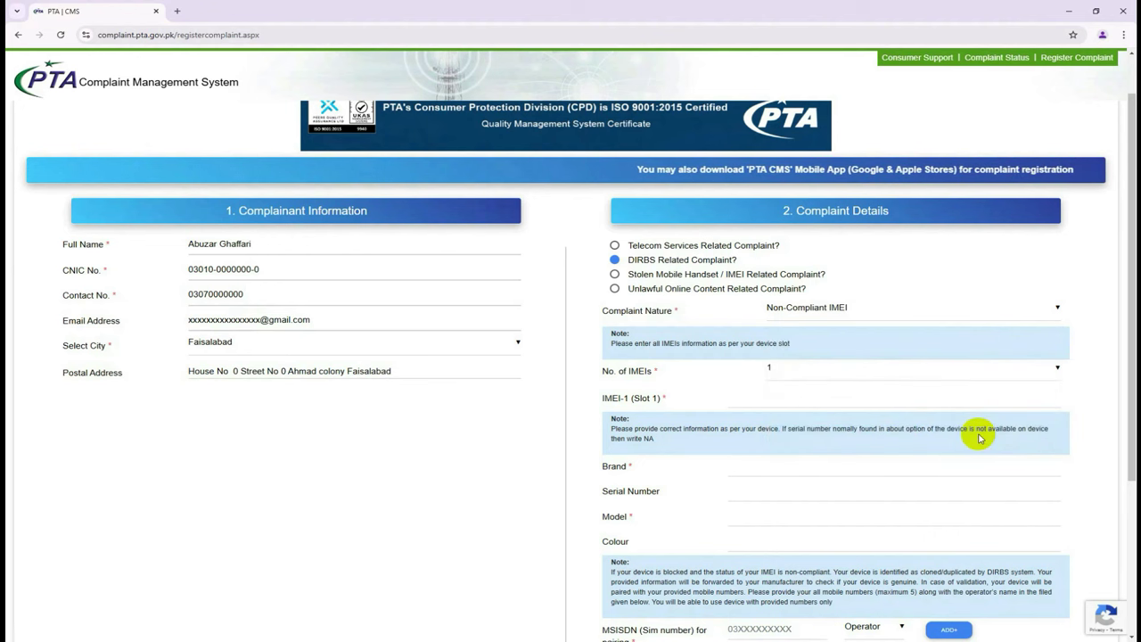
{"action": "left_click", "coordinate": [1009, 376]}
{"action": "left_click", "coordinate": [980, 434]}
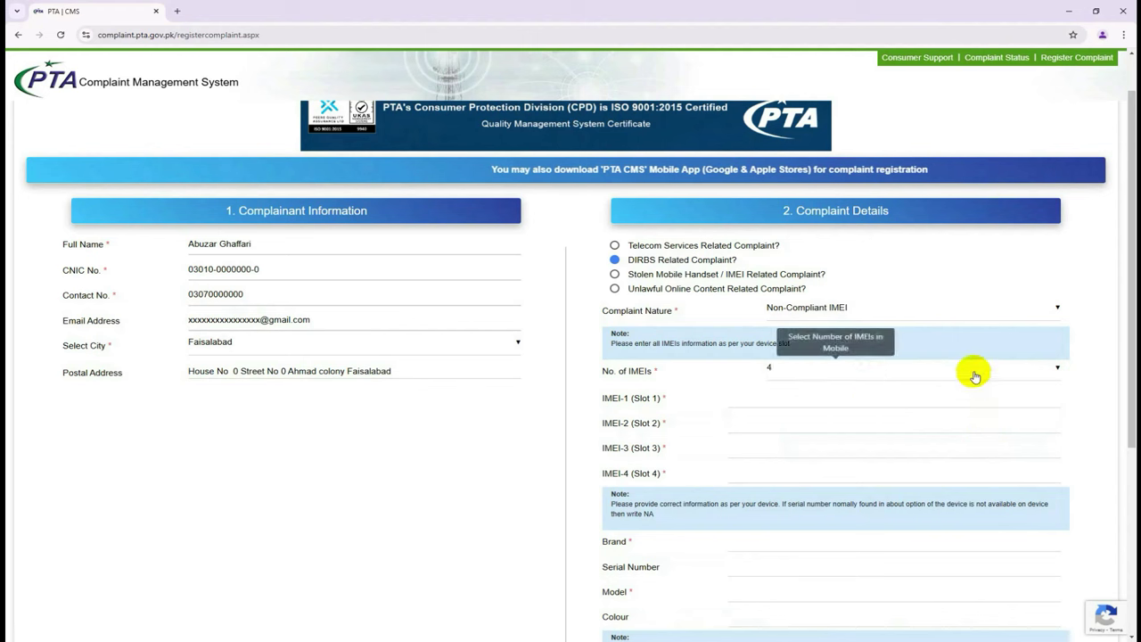
{"action": "left_click", "coordinate": [966, 396]}
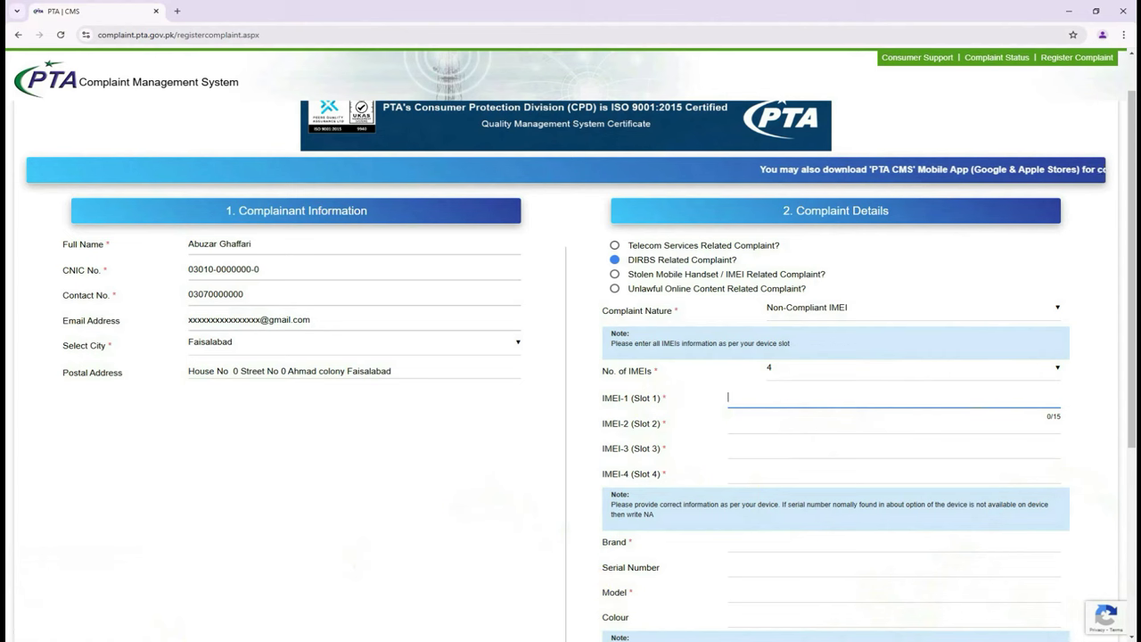
Copy the first IMEI from the saved notes file into the IMEI-1 field.
{"action": "left_click", "coordinate": [1070, 10]}
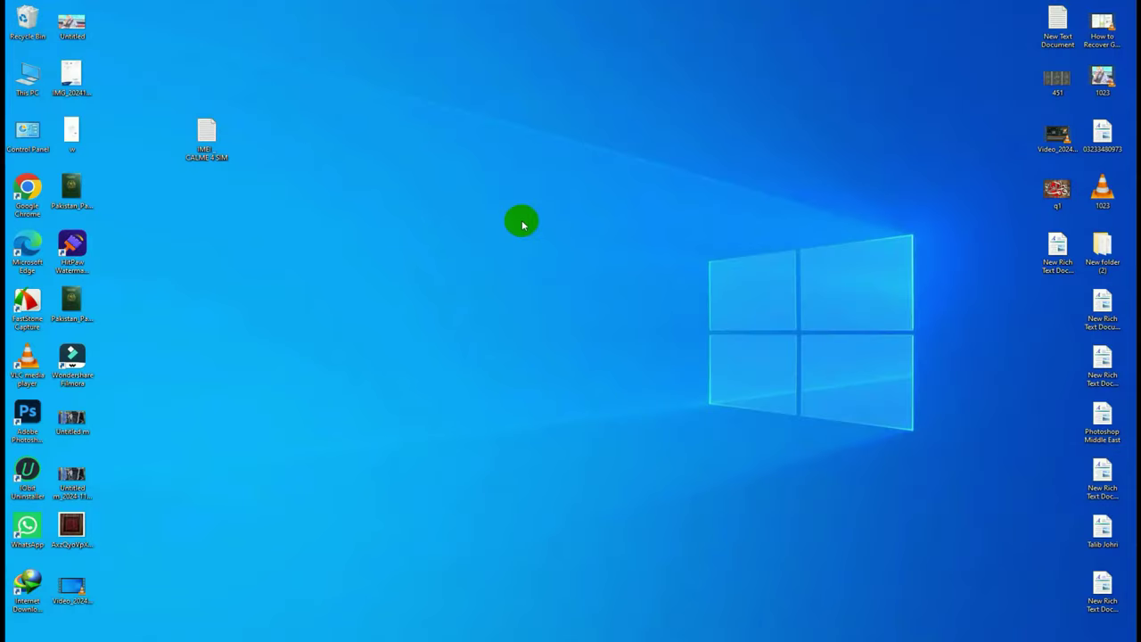
{"action": "left_click", "coordinate": [207, 136]}
{"action": "double_click", "coordinate": [207, 136]}
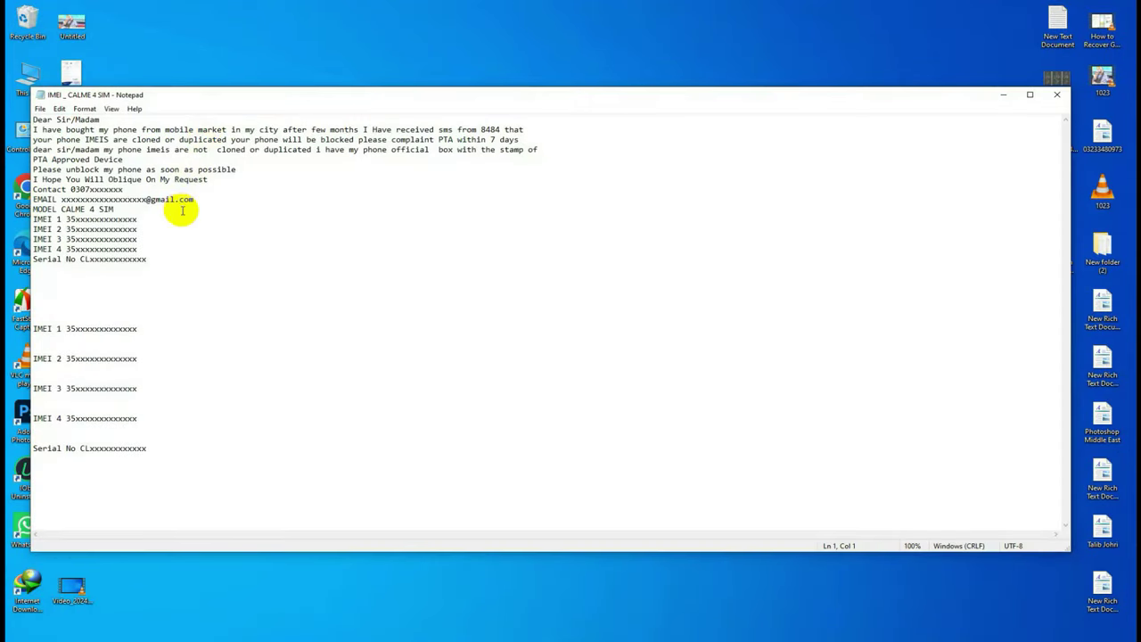
{"action": "left_click", "coordinate": [74, 338]}
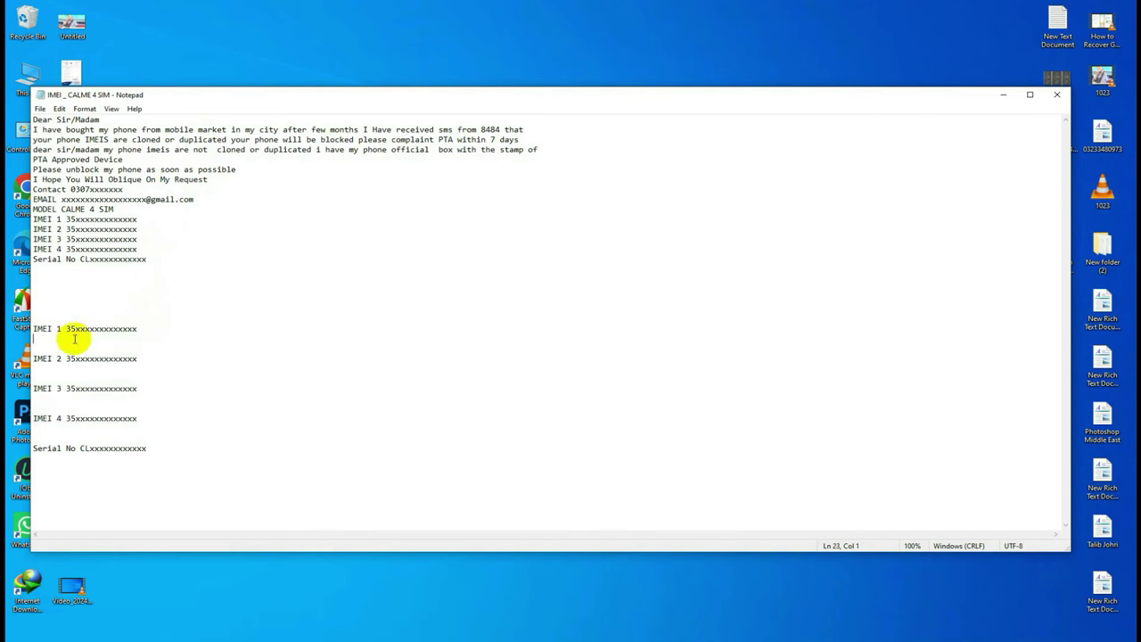
{"action": "right_click", "coordinate": [75, 327]}
{"action": "left_click", "coordinate": [122, 361]}
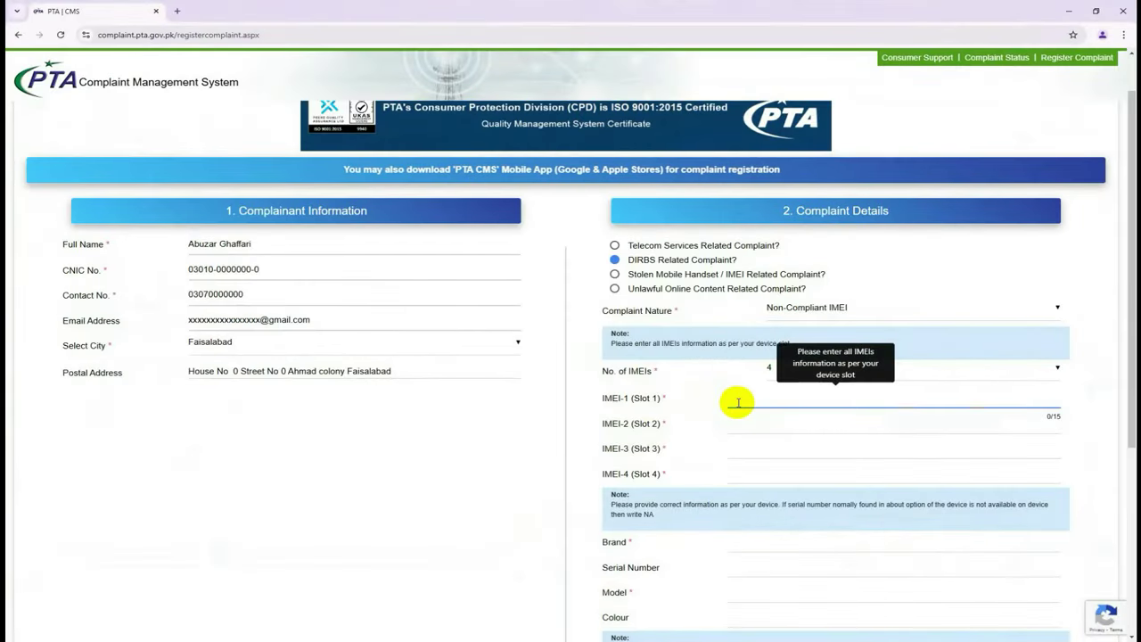
{"action": "right_click", "coordinate": [736, 402]}
{"action": "left_click", "coordinate": [758, 513]}
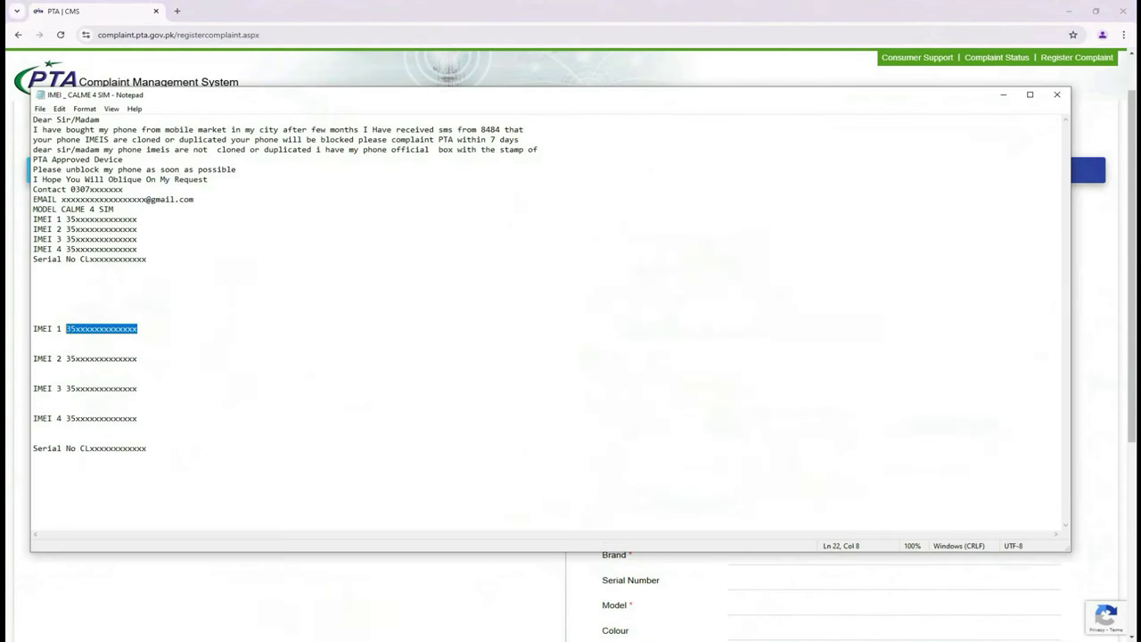
{"action": "key", "text": "alt+Tab"}
{"action": "left_click_drag", "start_coordinate": [148, 359], "coordinate": [71, 358]}
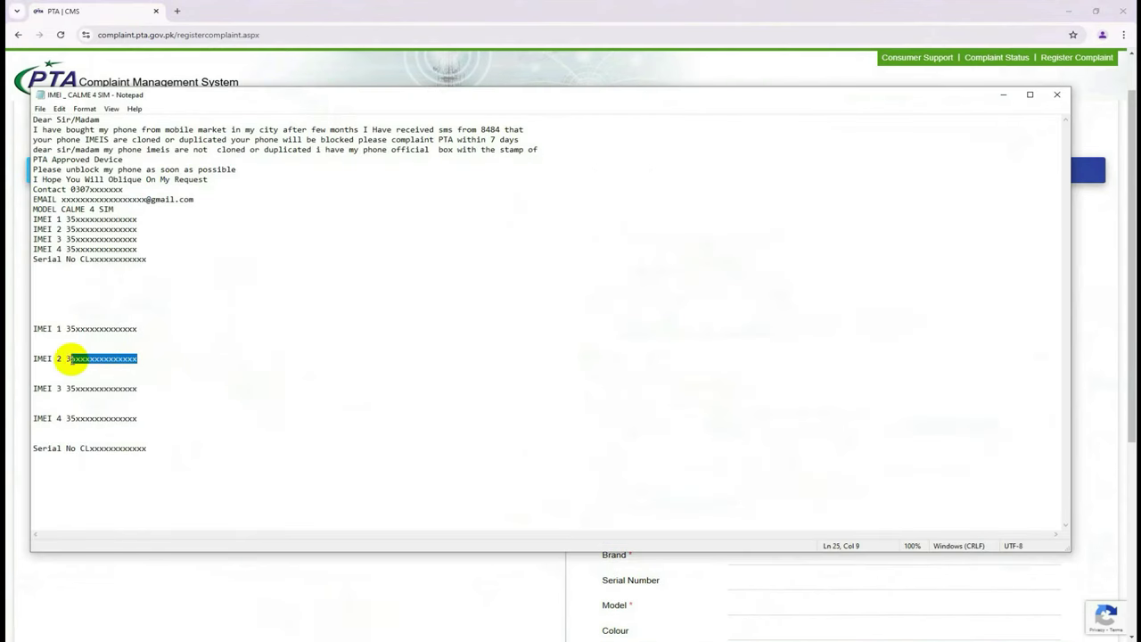
{"action": "right_click", "coordinate": [82, 363]}
{"action": "left_click", "coordinate": [148, 408]}
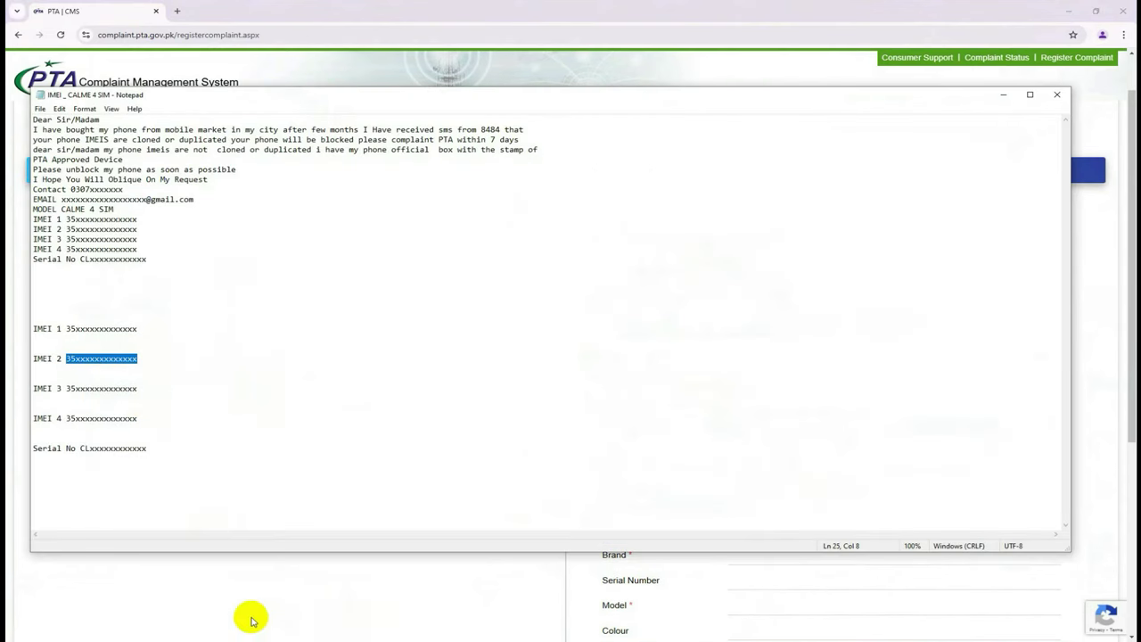
{"action": "key", "text": "alt+Tab"}
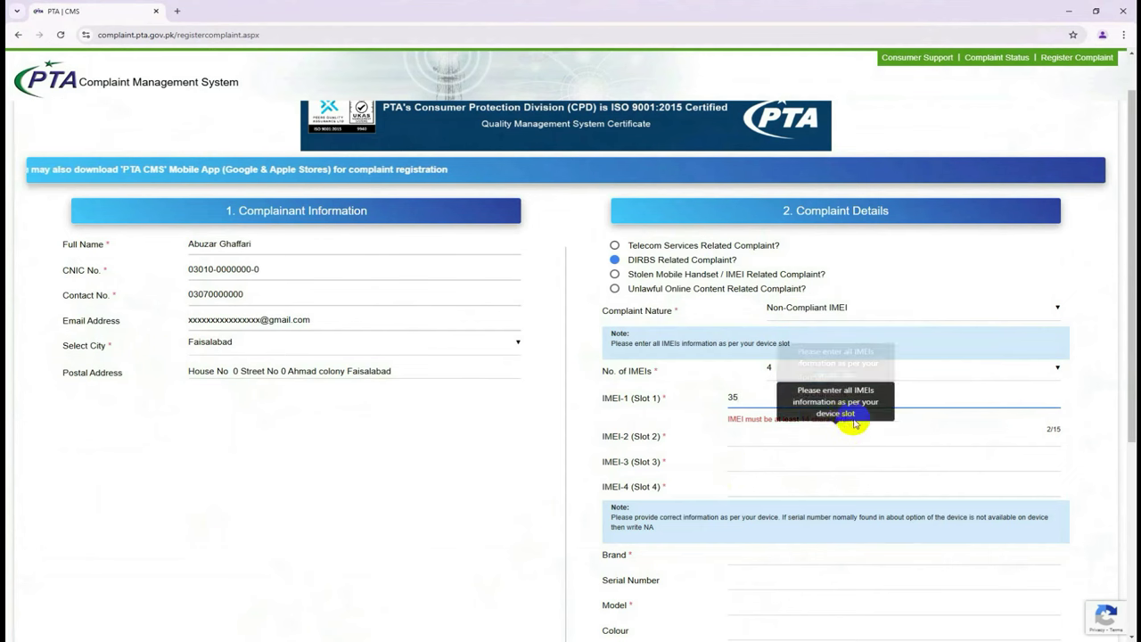
{"action": "double_click", "coordinate": [727, 403]}
{"action": "type", "text": "3500"}
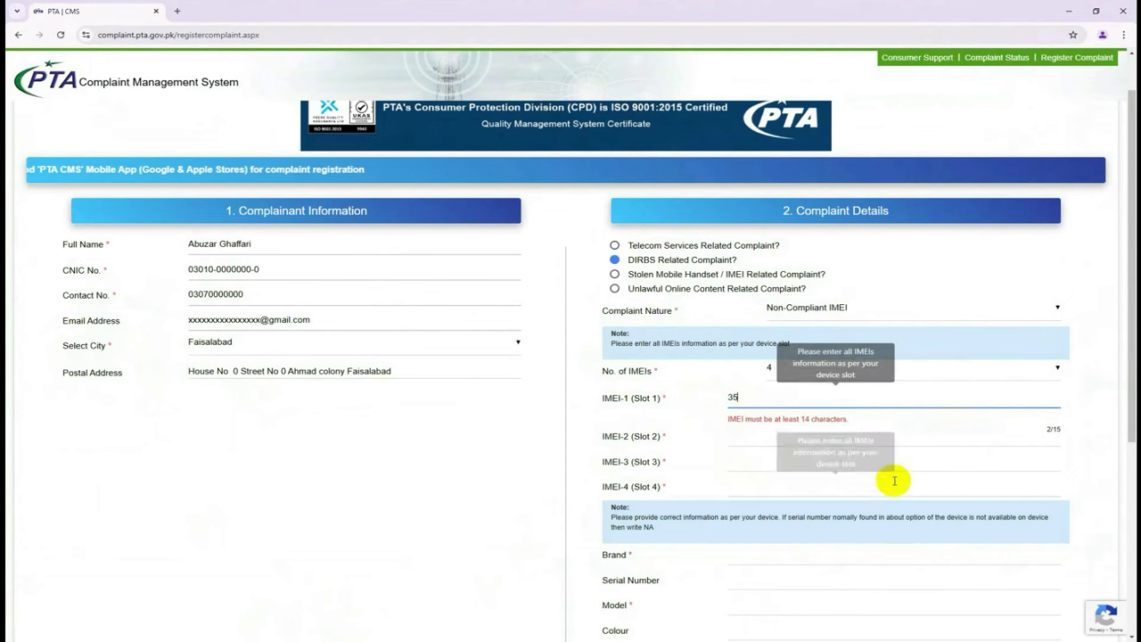
{"action": "type", "text": "000000"}
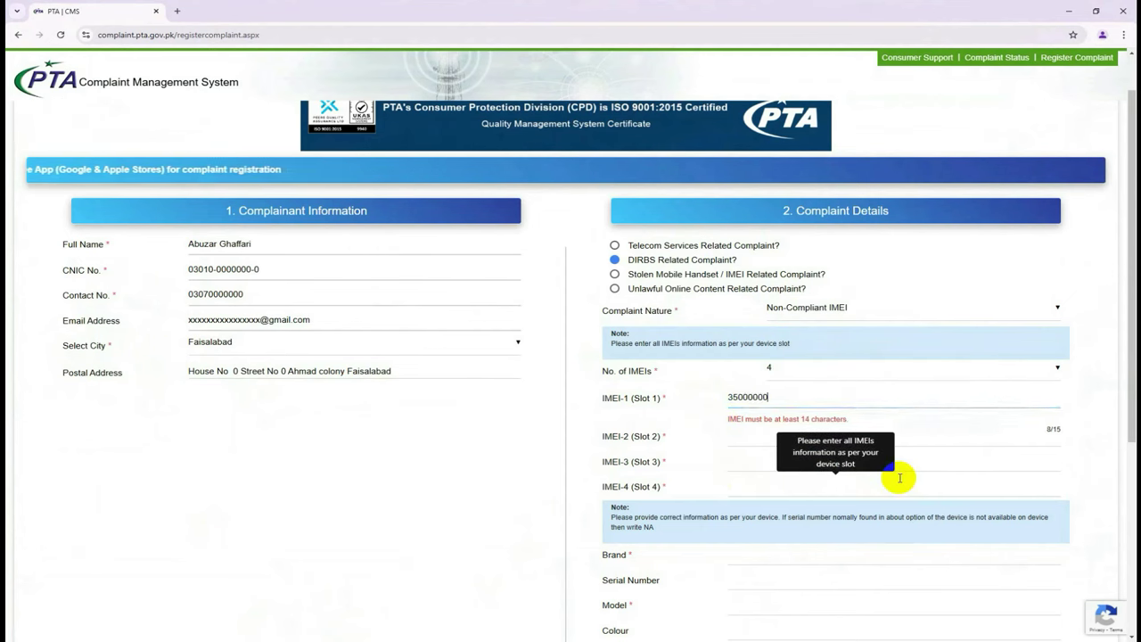
{"action": "type", "text": "00000"}
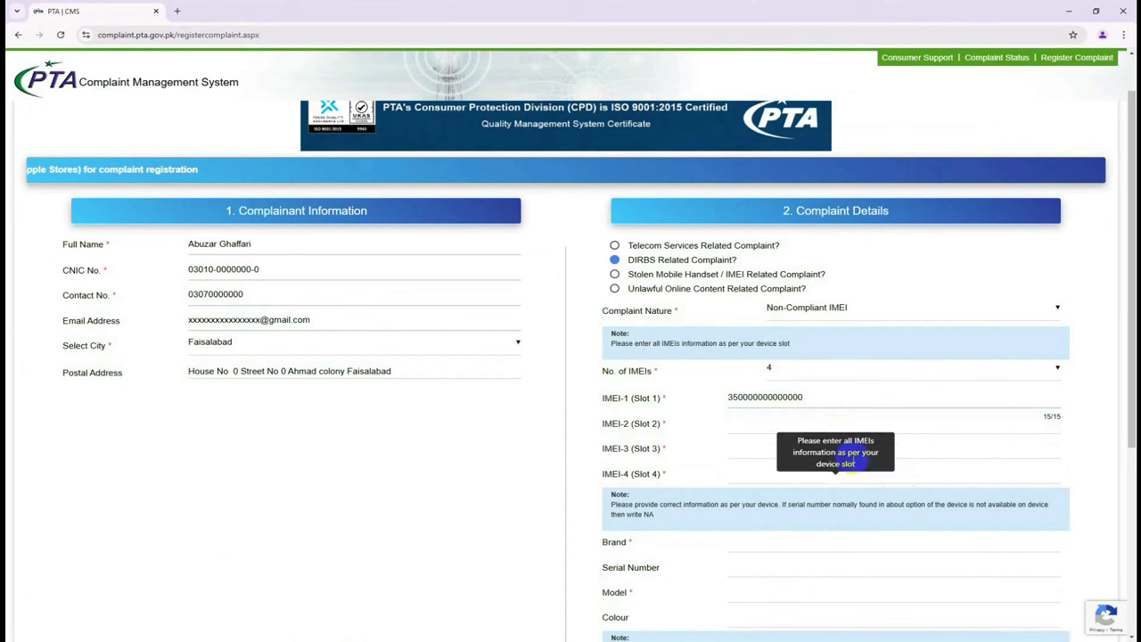
{"action": "left_click_drag", "start_coordinate": [810, 396], "coordinate": [728, 397]}
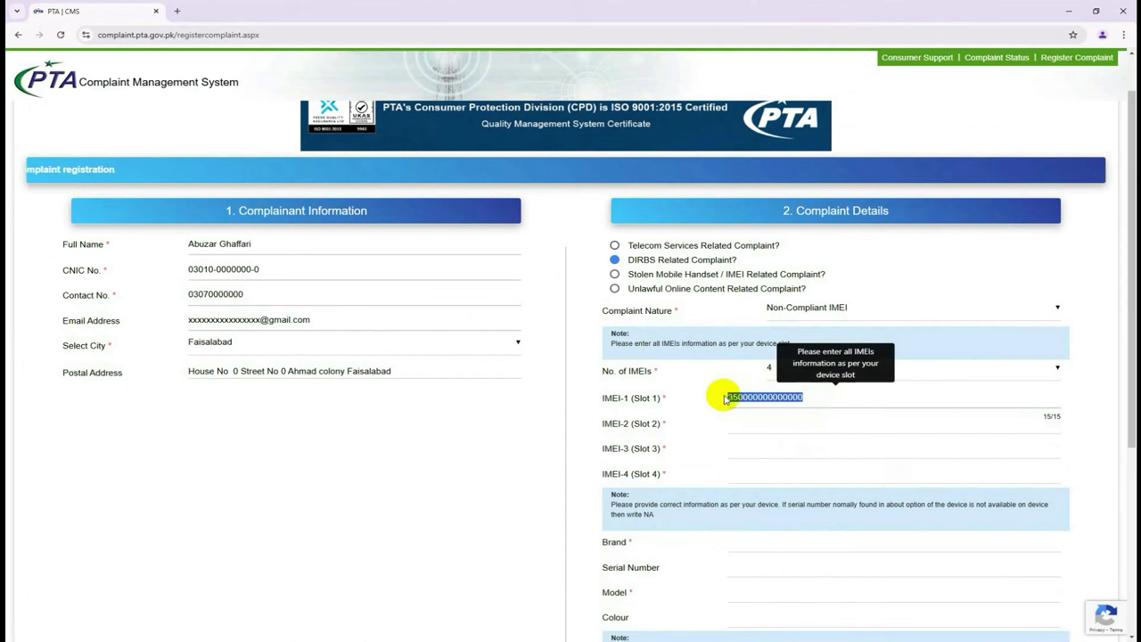
{"action": "right_click", "coordinate": [756, 398]}
{"action": "left_click", "coordinate": [811, 194]}
{"action": "left_click", "coordinate": [756, 425]}
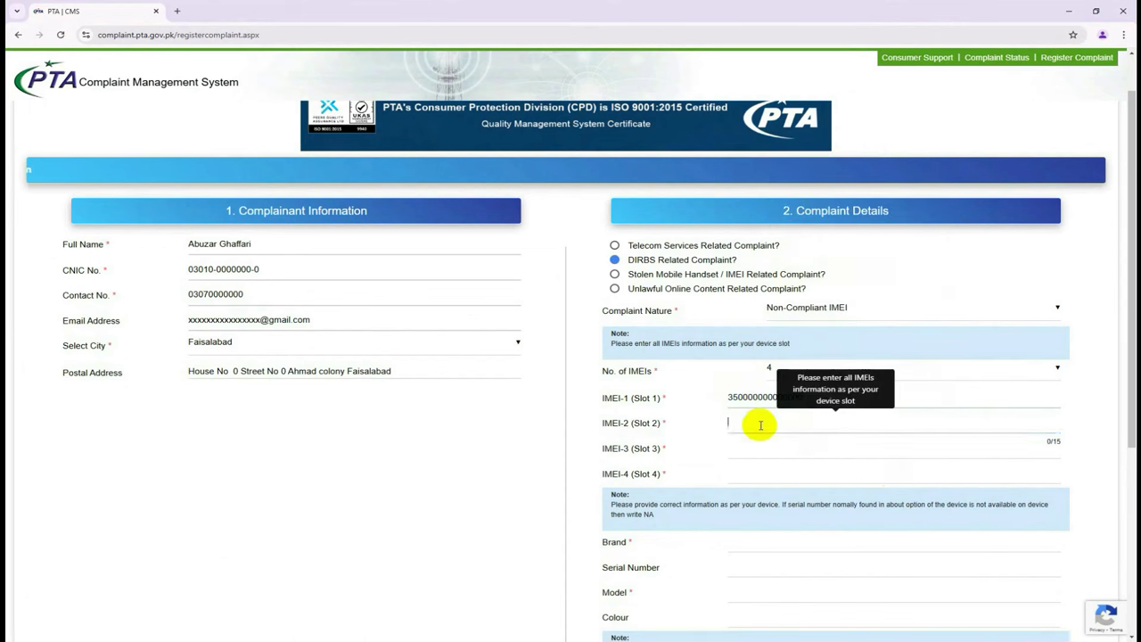
{"action": "right_click", "coordinate": [756, 425]}
{"action": "left_click", "coordinate": [814, 298]}
{"action": "left_click", "coordinate": [810, 448]}
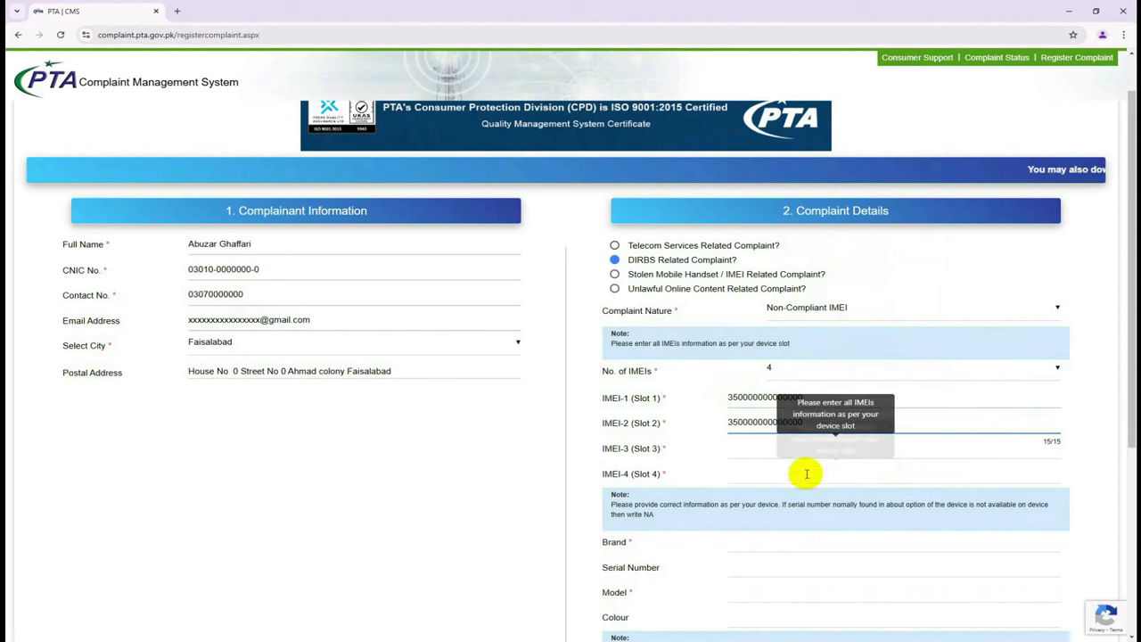
{"action": "right_click", "coordinate": [810, 451]}
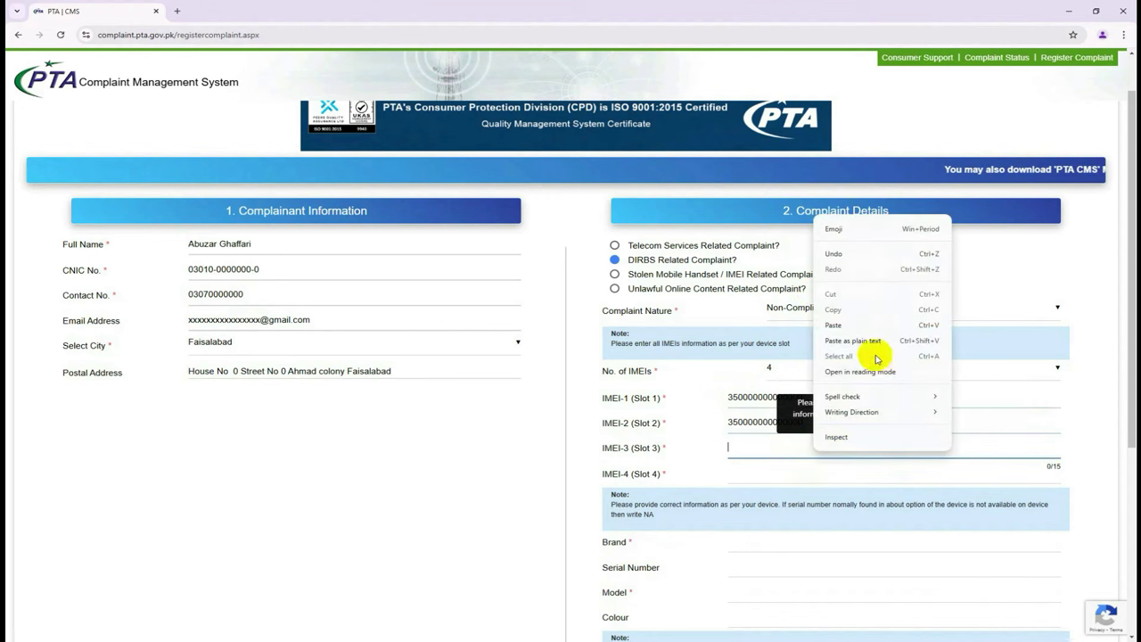
{"action": "left_click", "coordinate": [873, 324]}
{"action": "left_click", "coordinate": [763, 476]}
{"action": "right_click", "coordinate": [764, 476]}
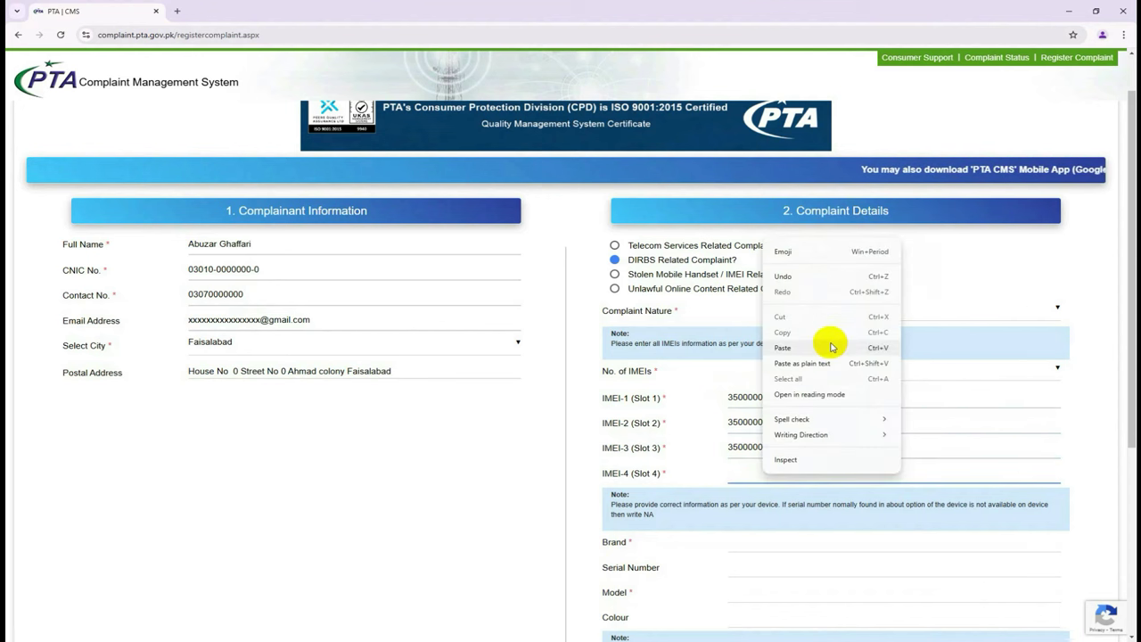
{"action": "left_click", "coordinate": [828, 416]}
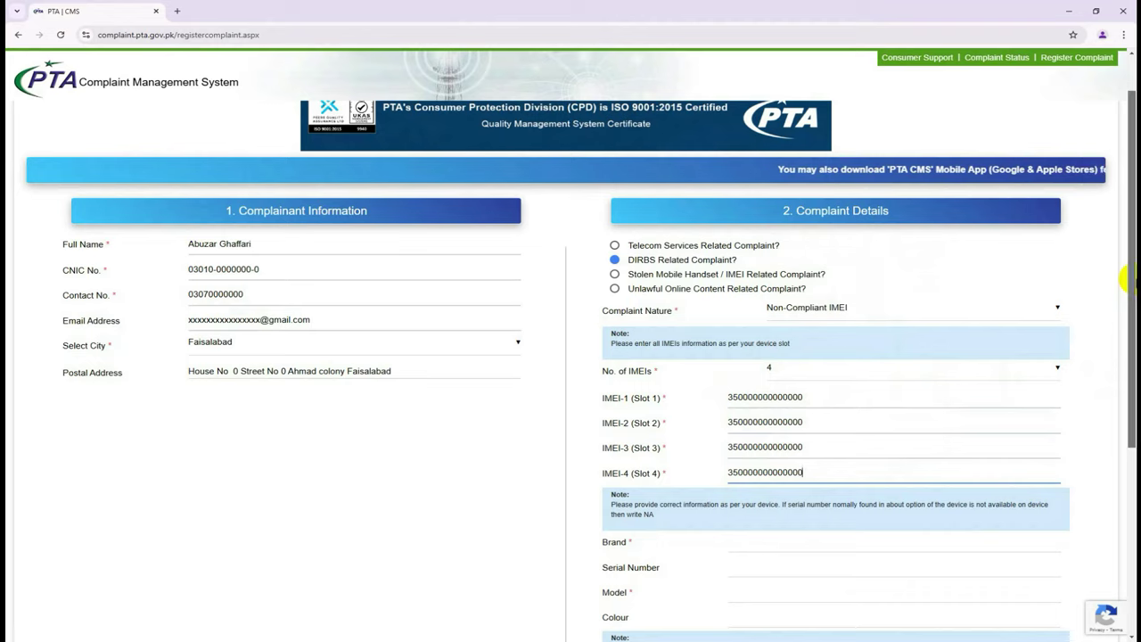
Enter Calme in the device Brand field.
{"action": "left_click_drag", "start_coordinate": [1127, 286], "coordinate": [1127, 363]}
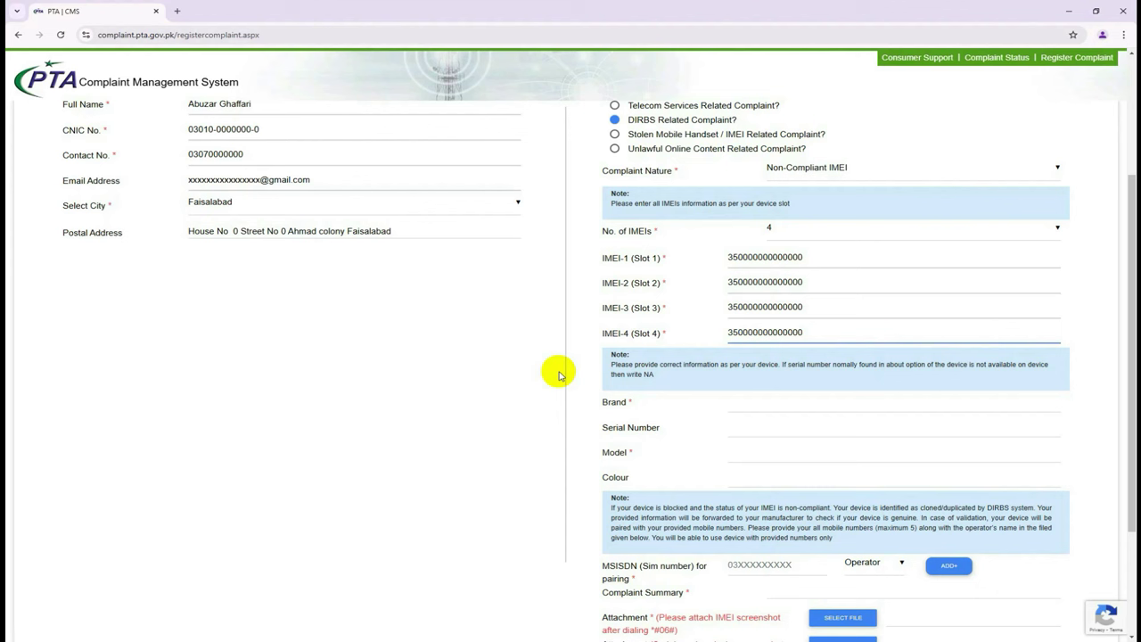
{"action": "left_click", "coordinate": [760, 404]}
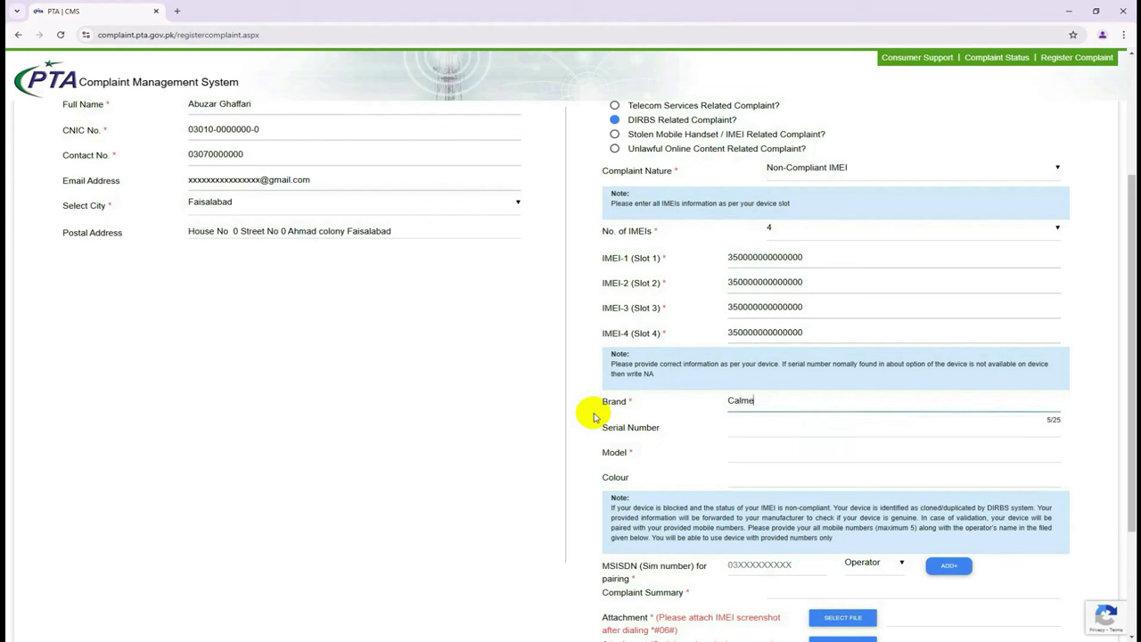
{"action": "left_click", "coordinate": [737, 431]}
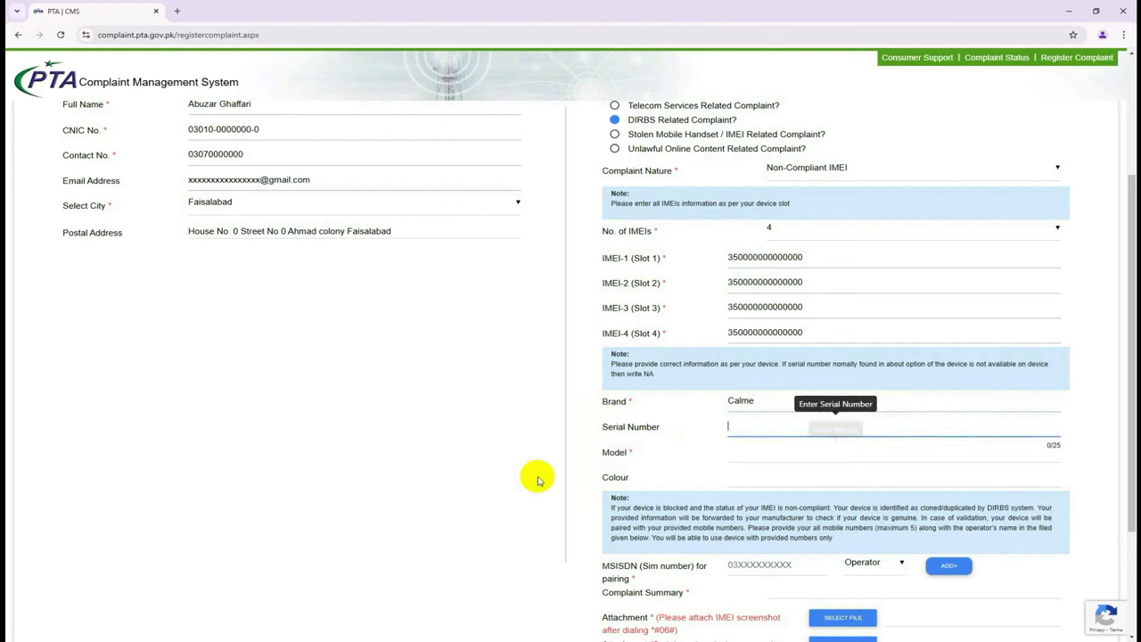
{"action": "mouse_move", "coordinate": [308, 641]}
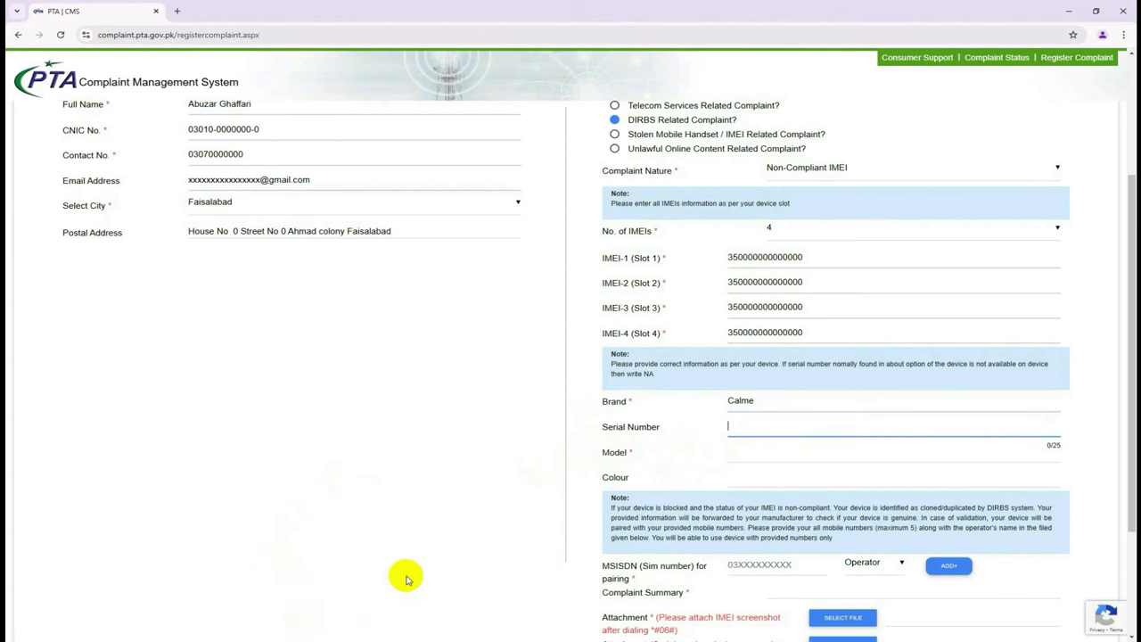
Copy the phone's serial number from the Notepad notes into the form's Serial Number field.
{"action": "left_click", "coordinate": [316, 638]}
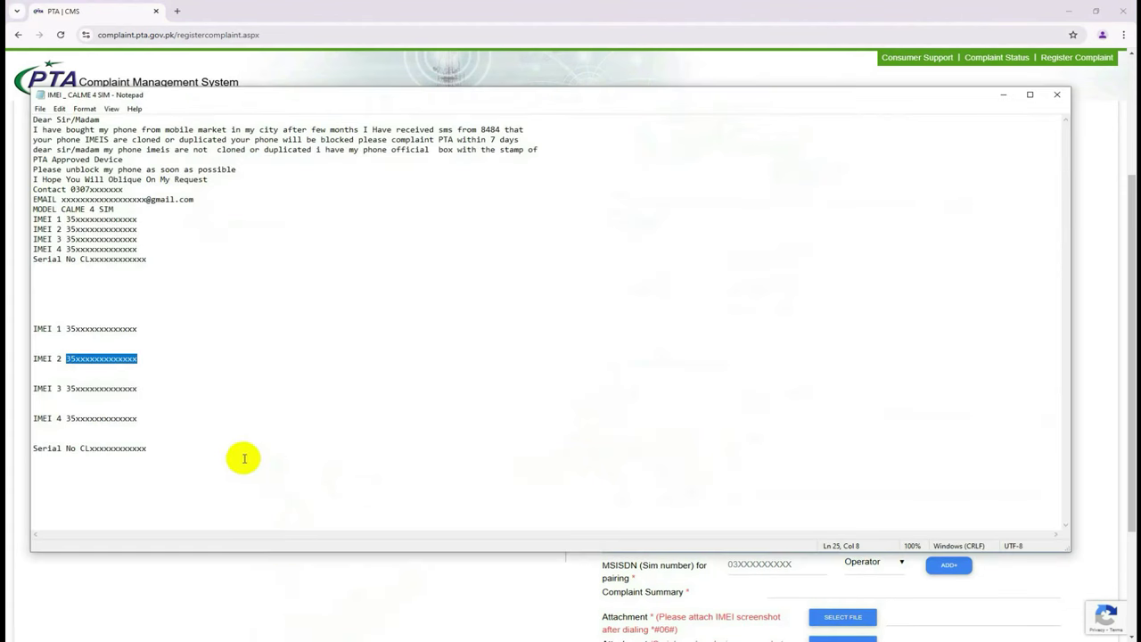
{"action": "mouse_move", "coordinate": [161, 451]}
{"action": "left_mouse_down"}
{"action": "mouse_move", "coordinate": [77, 451]}
{"action": "mouse_move", "coordinate": [147, 450]}
{"action": "left_mouse_up"}
{"action": "right_click", "coordinate": [143, 451]}
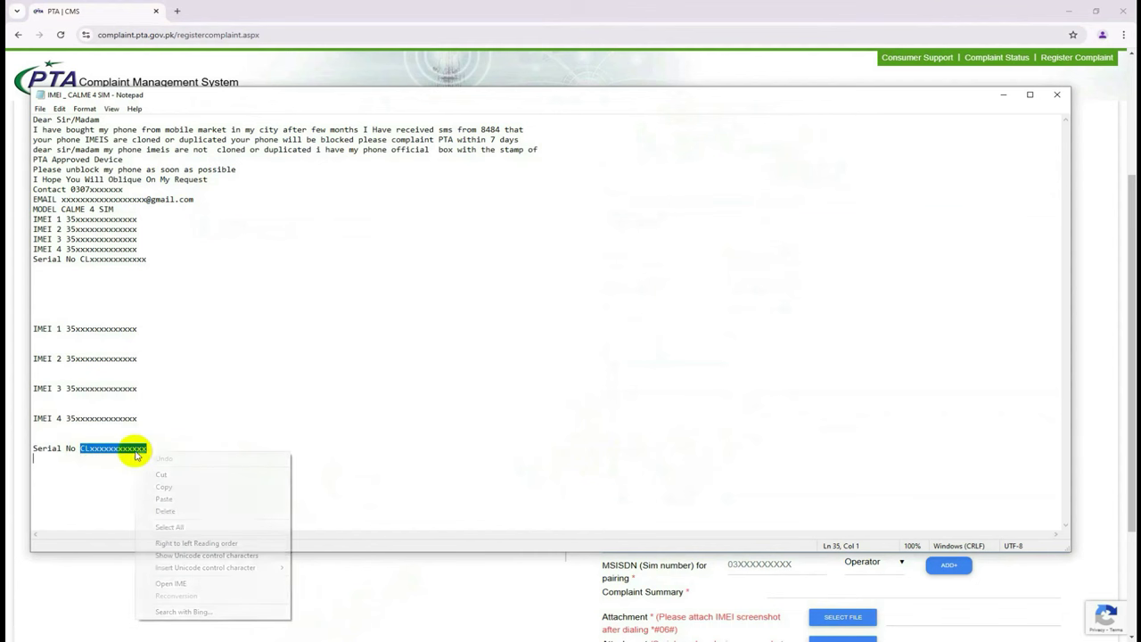
{"action": "left_click", "coordinate": [190, 487]}
{"action": "left_click", "coordinate": [239, 573]}
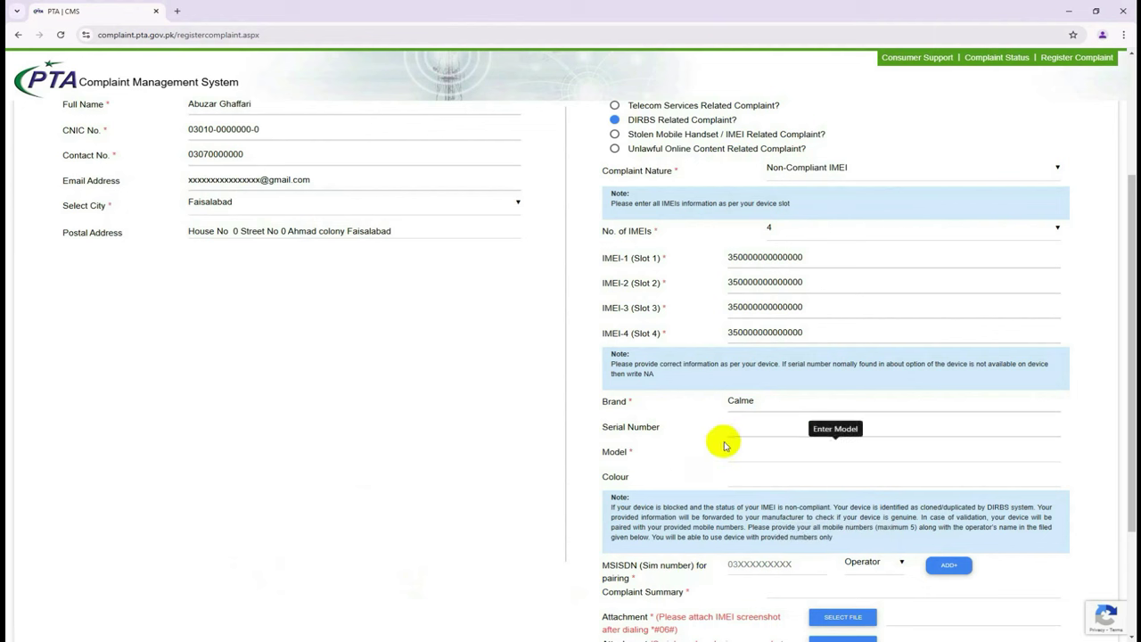
{"action": "right_click", "coordinate": [748, 426]}
{"action": "left_click", "coordinate": [765, 306]}
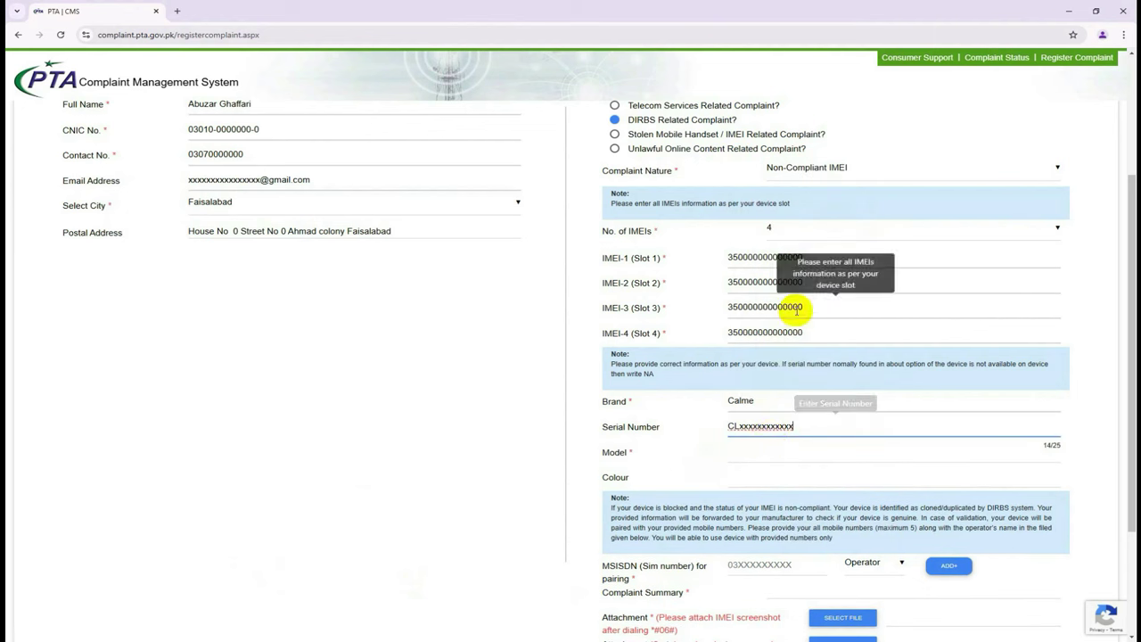
Complete the device details with Model Calme 4 SIM and Colour Black.
{"action": "left_click", "coordinate": [760, 458]}
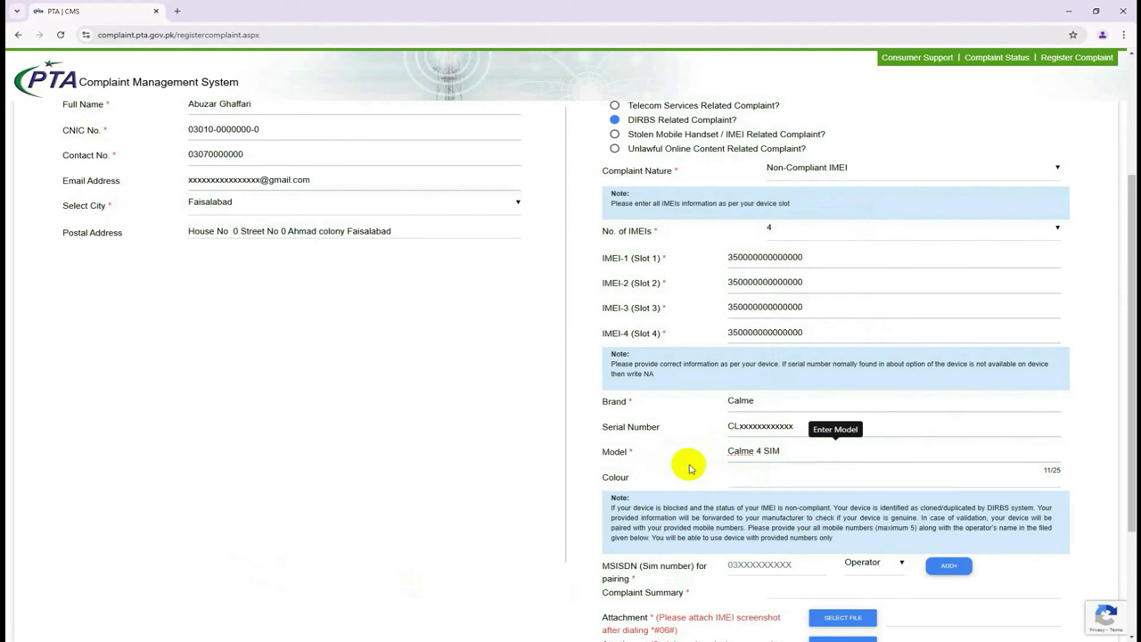
{"action": "left_click", "coordinate": [739, 476]}
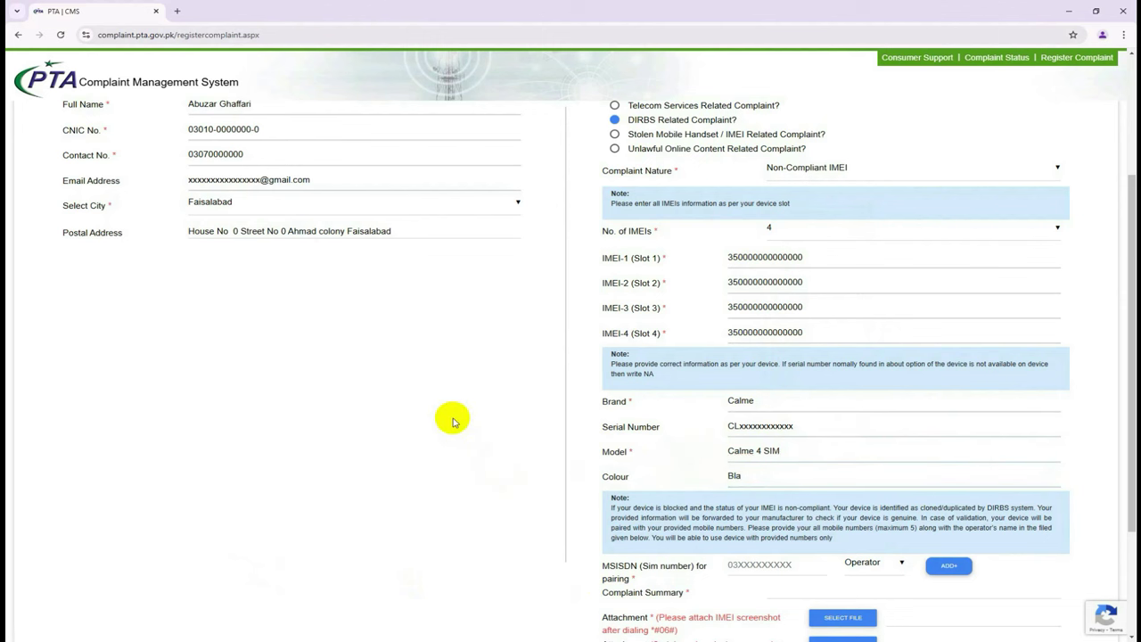
{"action": "scroll", "coordinate": [463, 426], "scroll_direction": "down", "scroll_amount": 3}
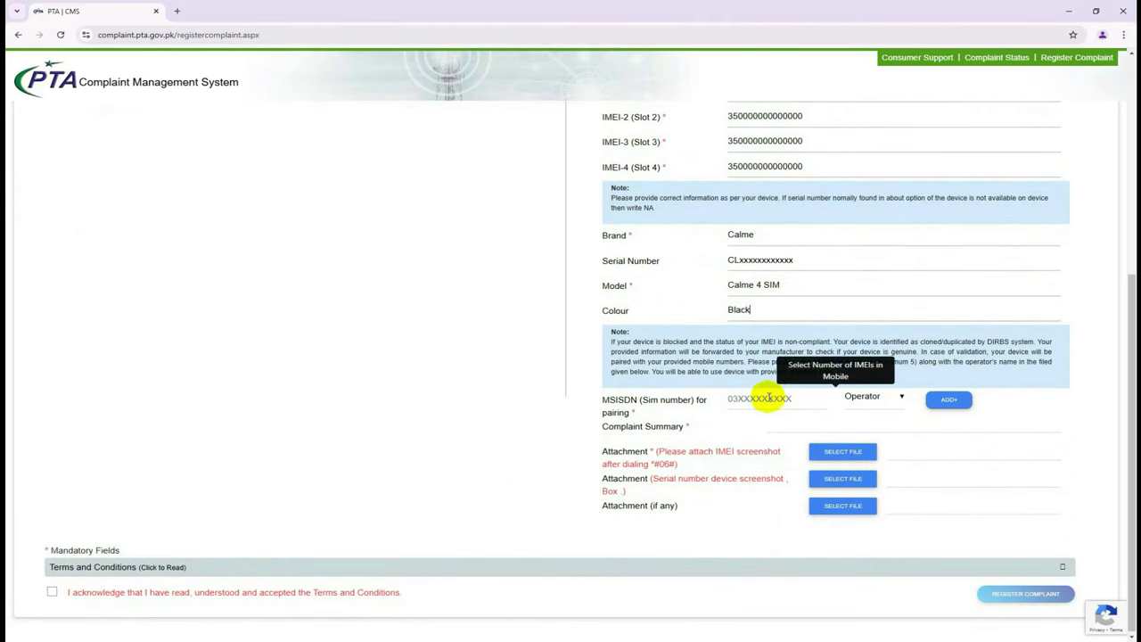
{"action": "scroll", "coordinate": [477, 328], "scroll_direction": "up", "scroll_amount": 1}
{"action": "scroll", "coordinate": [479, 330], "scroll_direction": "up", "scroll_amount": 2}
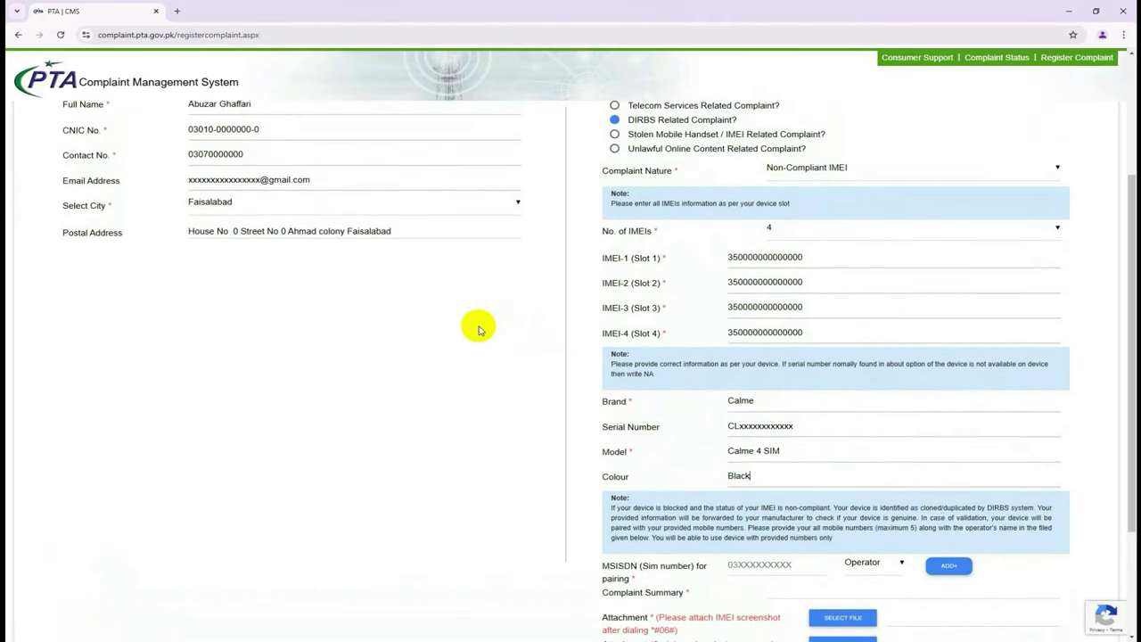
{"action": "scroll", "coordinate": [479, 330], "scroll_direction": "down", "scroll_amount": 1}
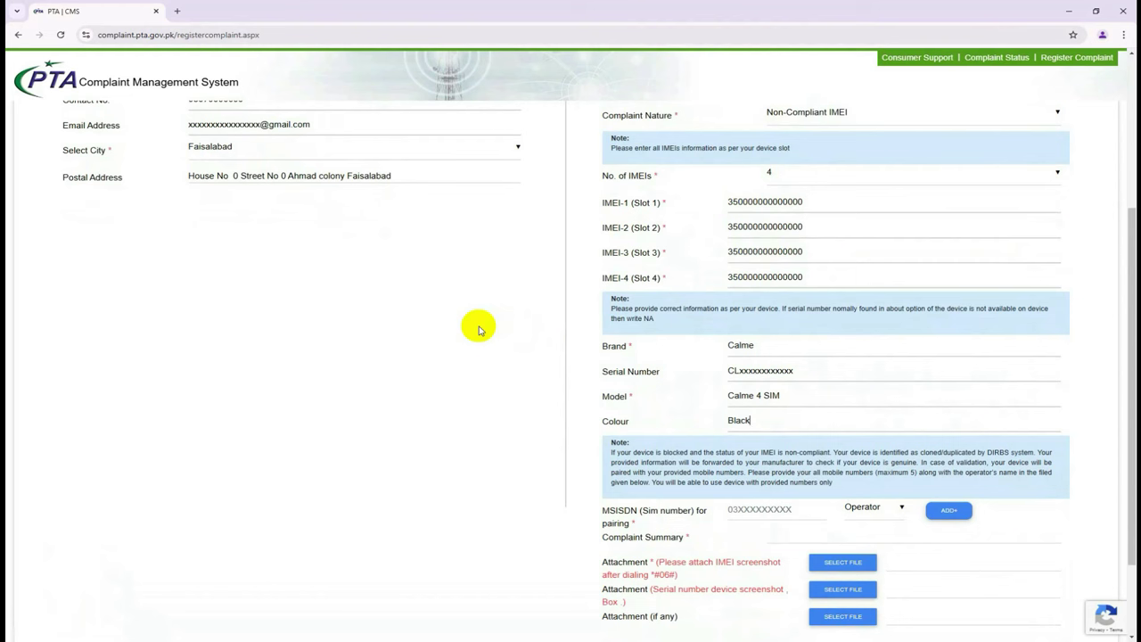
{"action": "scroll", "coordinate": [478, 329], "scroll_direction": "down", "scroll_amount": 1}
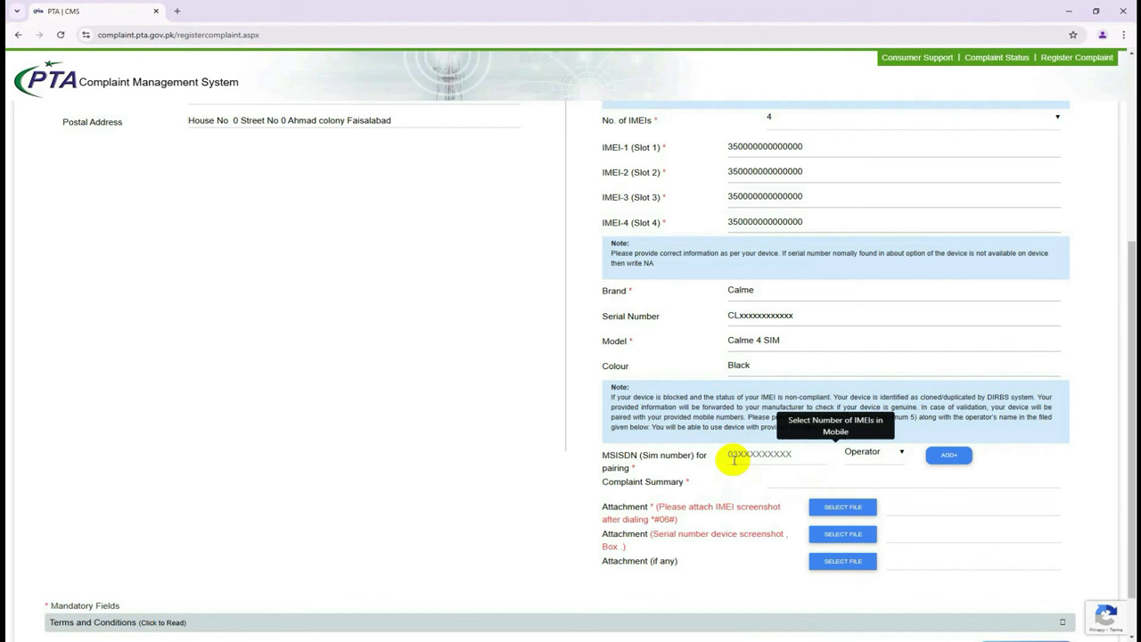
{"action": "left_click", "coordinate": [733, 458]}
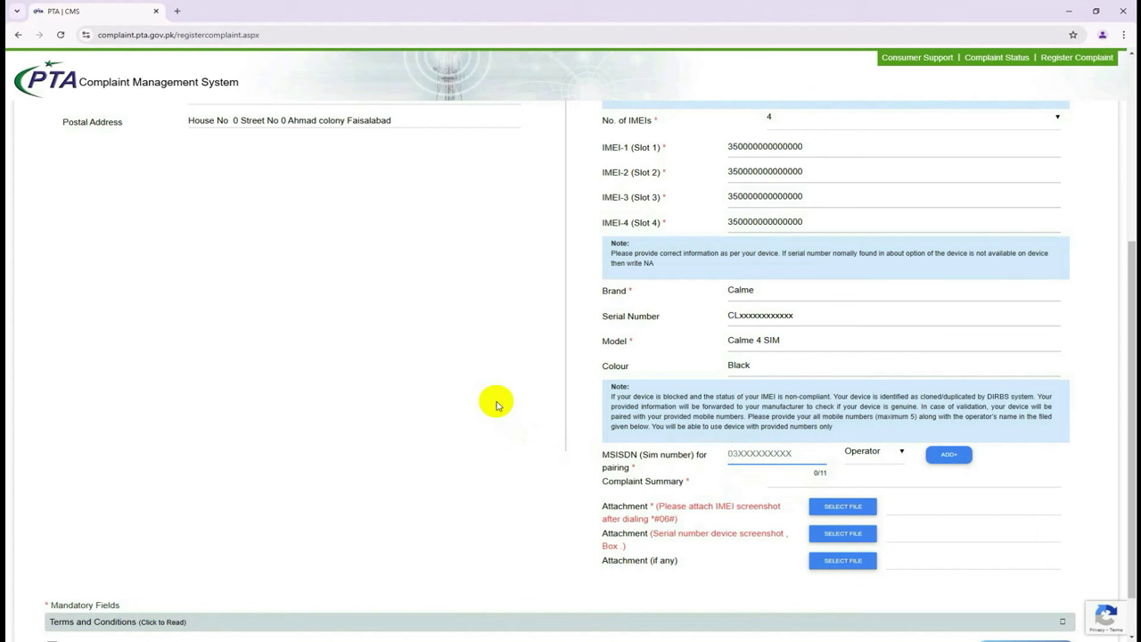
{"action": "type", "text": "03010000000"}
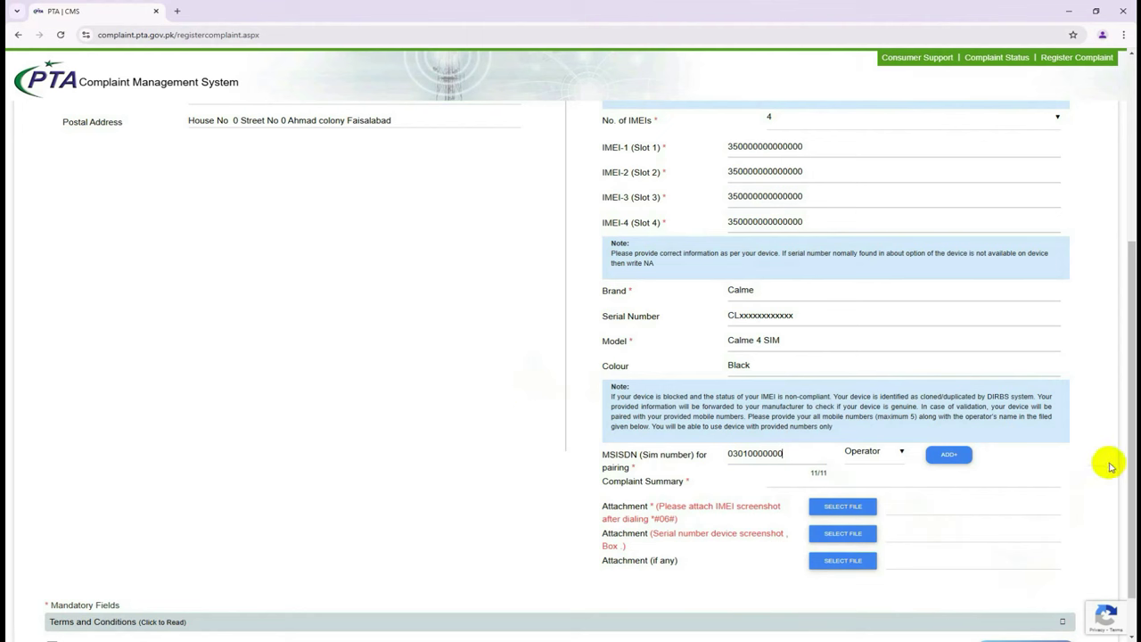
{"action": "left_click_drag", "start_coordinate": [1123, 433], "coordinate": [1127, 444]}
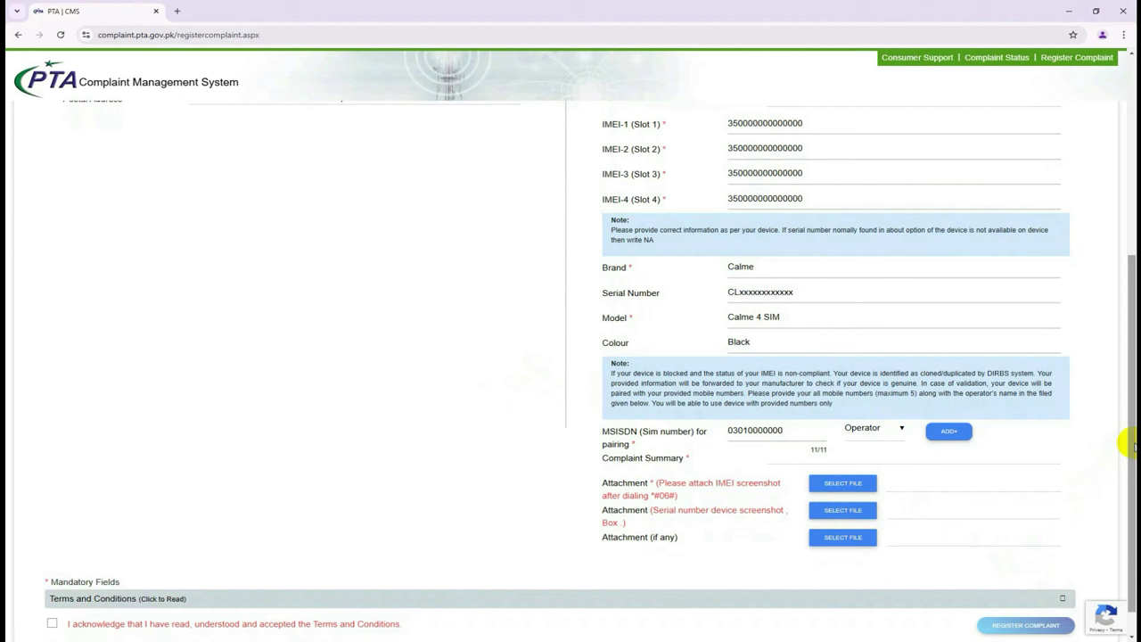
{"action": "left_click", "coordinate": [875, 430]}
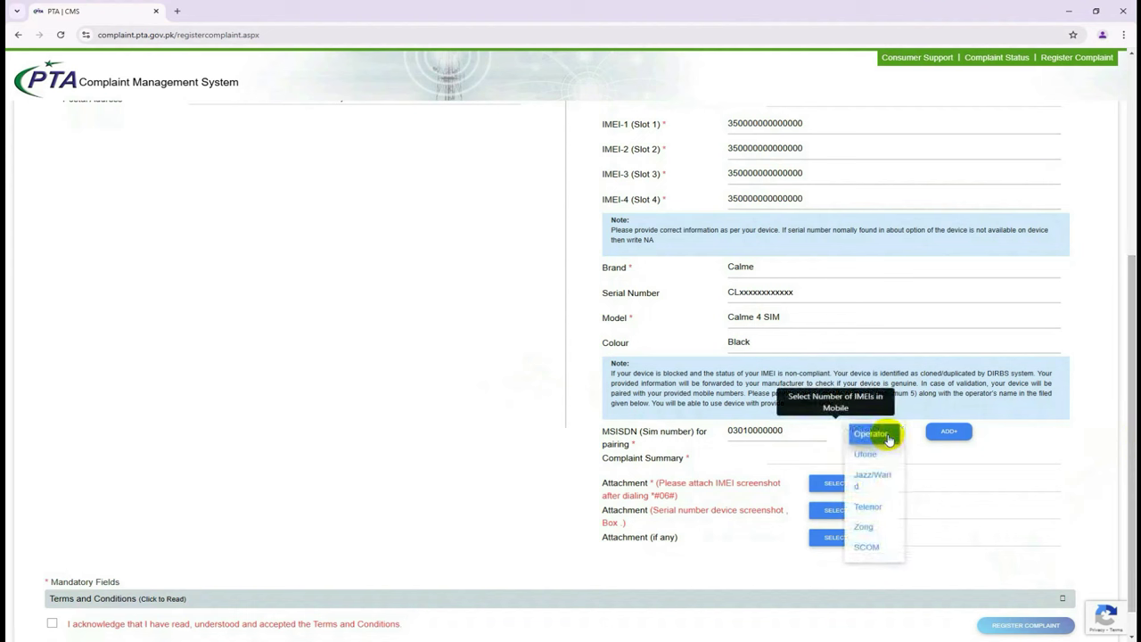
{"action": "left_click", "coordinate": [890, 486]}
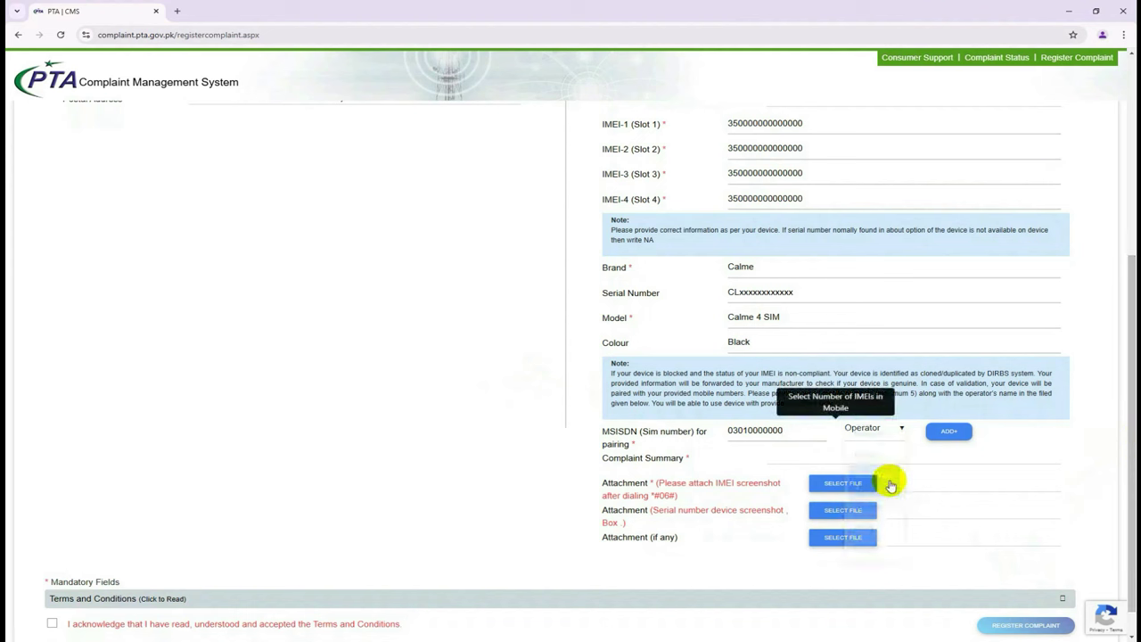
{"action": "left_click", "coordinate": [888, 429]}
{"action": "left_click", "coordinate": [881, 493]}
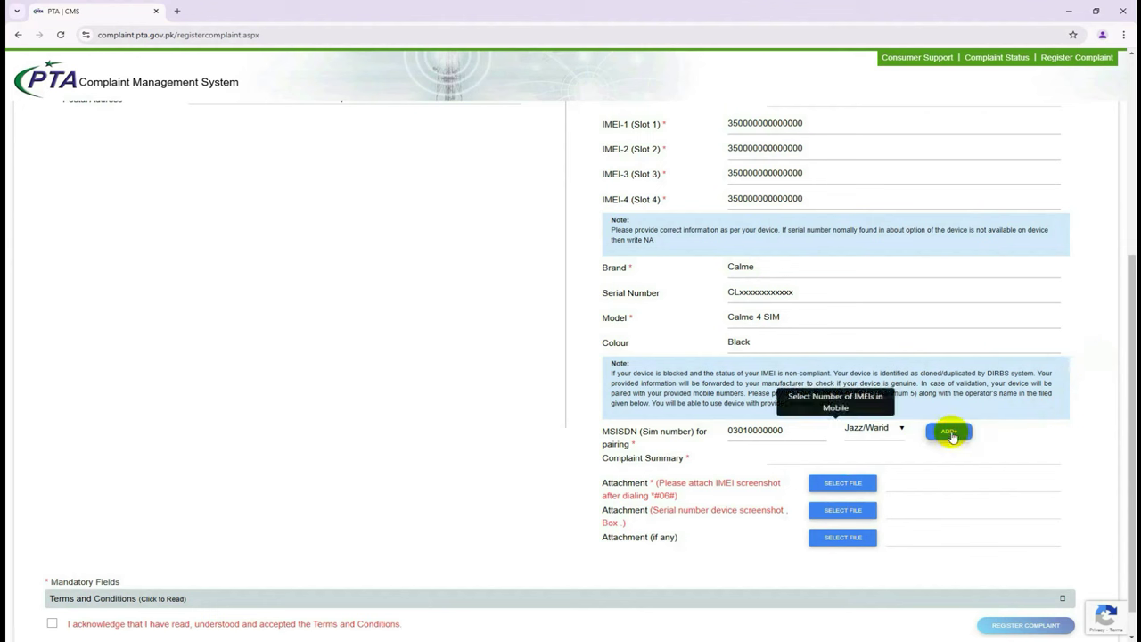
{"action": "left_click", "coordinate": [946, 431]}
{"action": "left_click", "coordinate": [744, 456]}
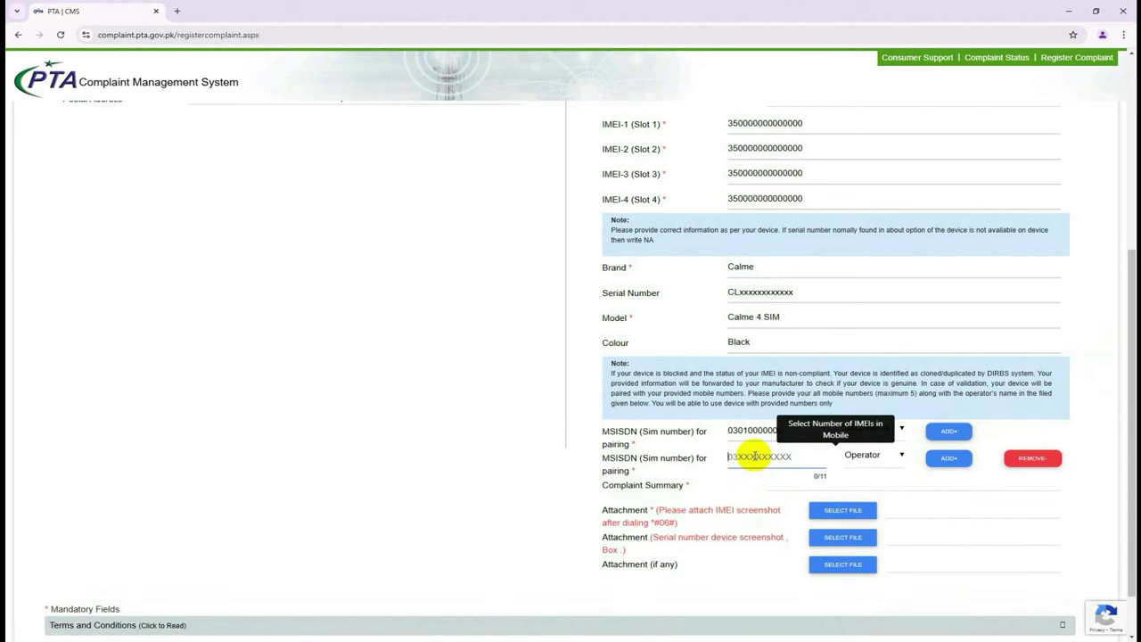
{"action": "type", "text": "037"}
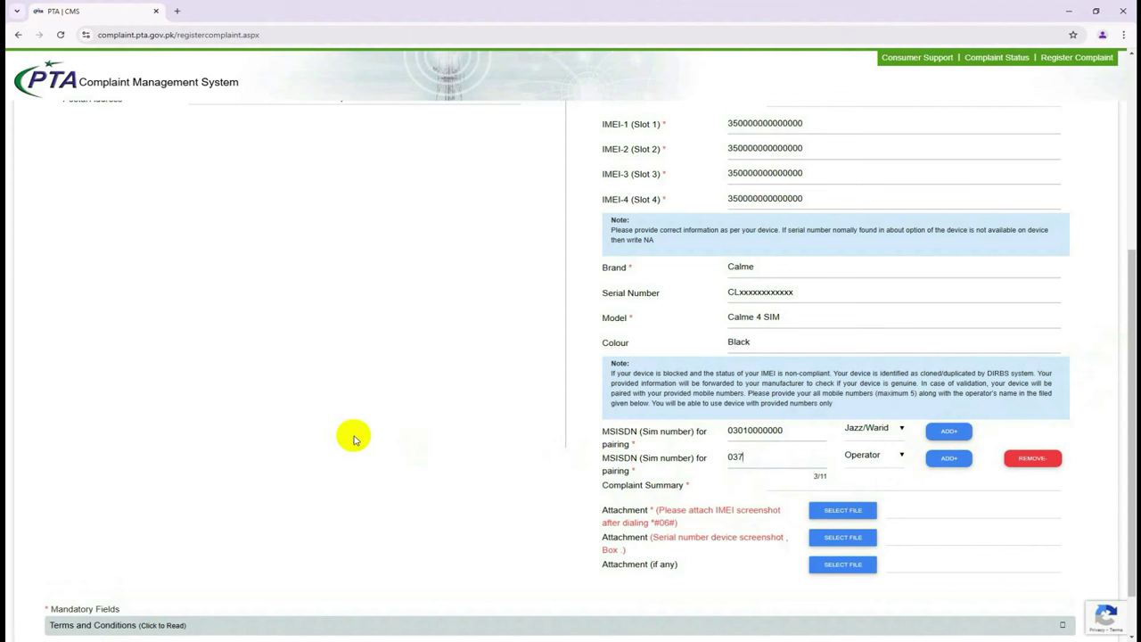
{"action": "type", "text": "00000000"}
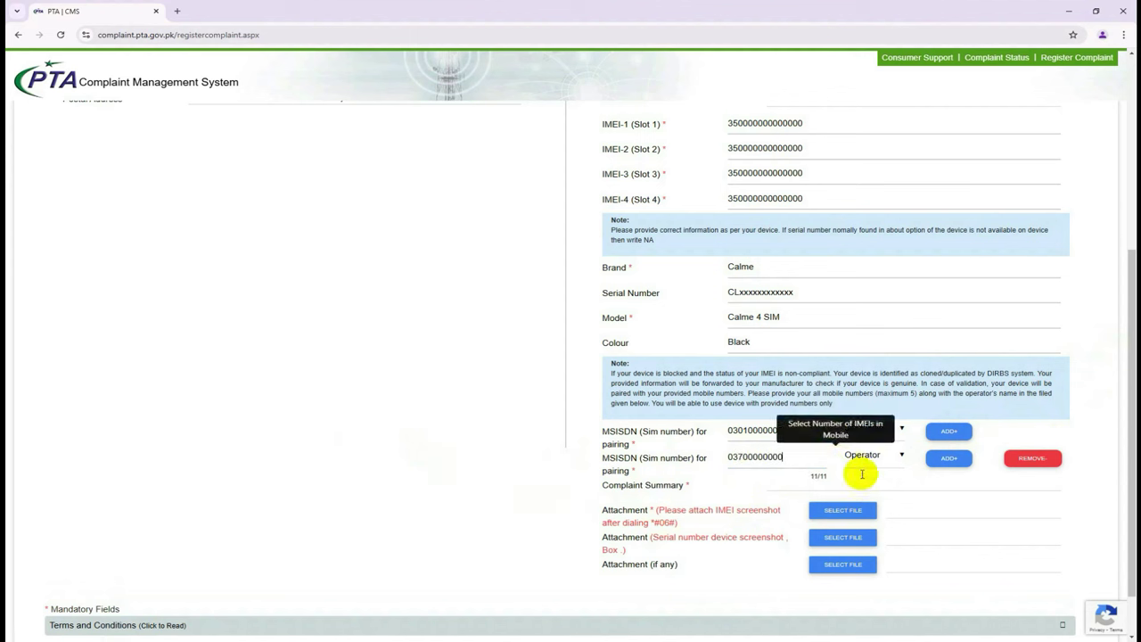
{"action": "left_click", "coordinate": [871, 458]}
{"action": "left_click", "coordinate": [881, 561]}
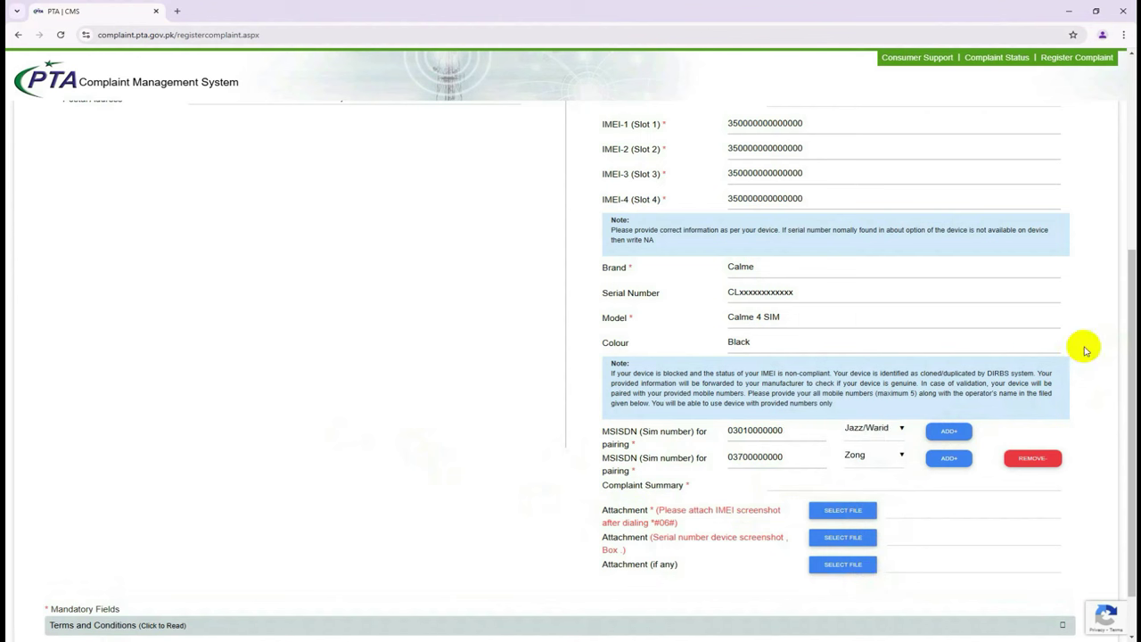
{"action": "left_click", "coordinate": [949, 458]}
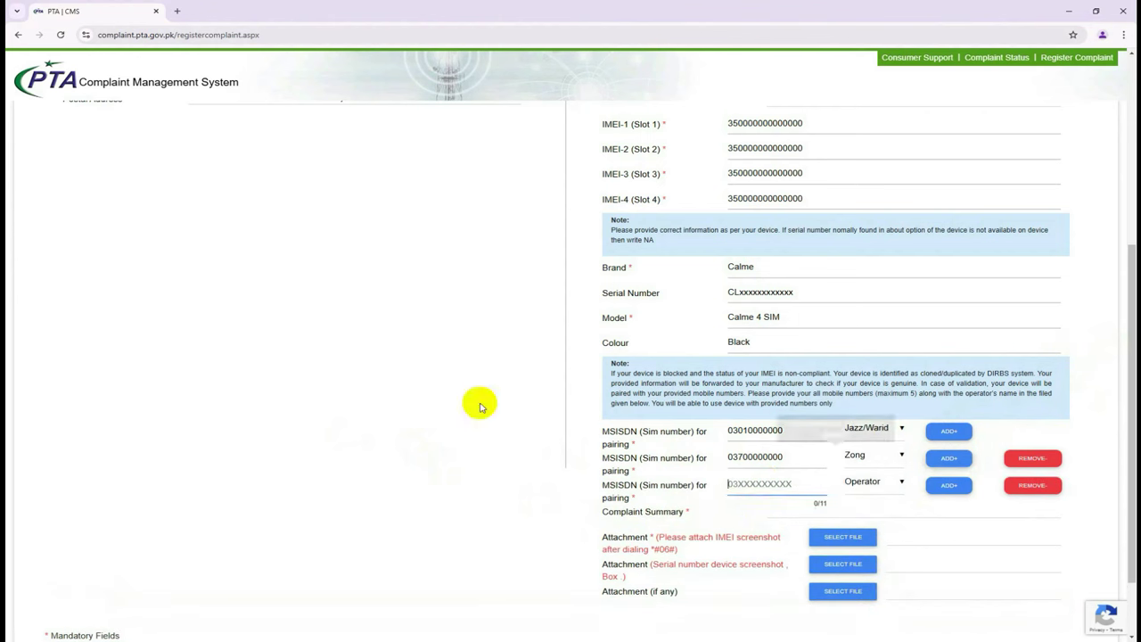
{"action": "type", "text": "0333"}
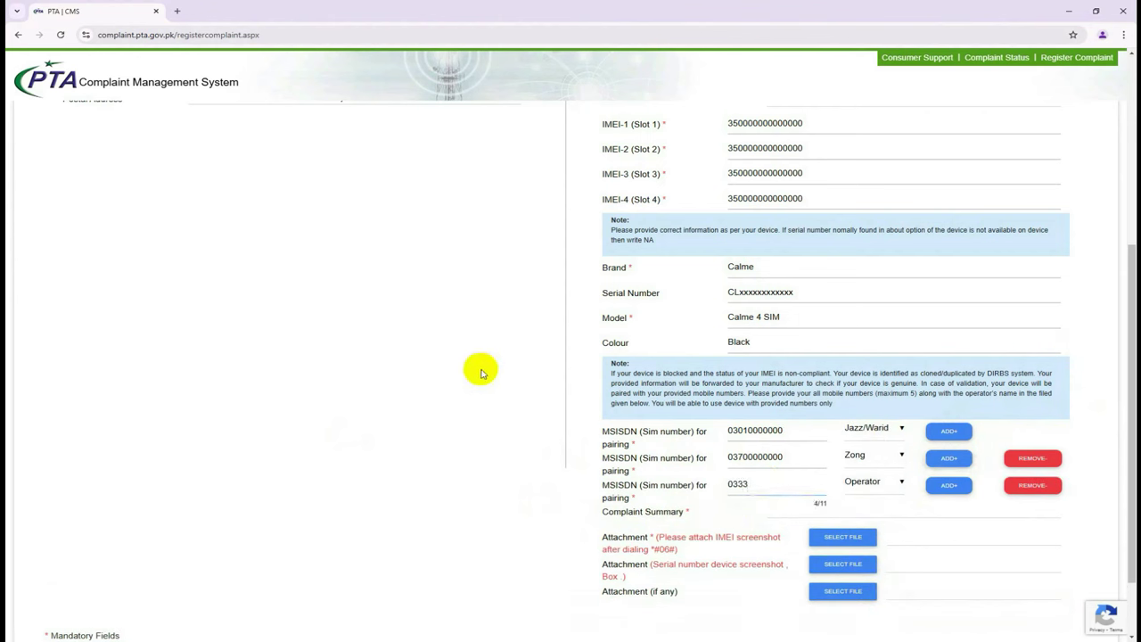
{"action": "type", "text": "0000000"}
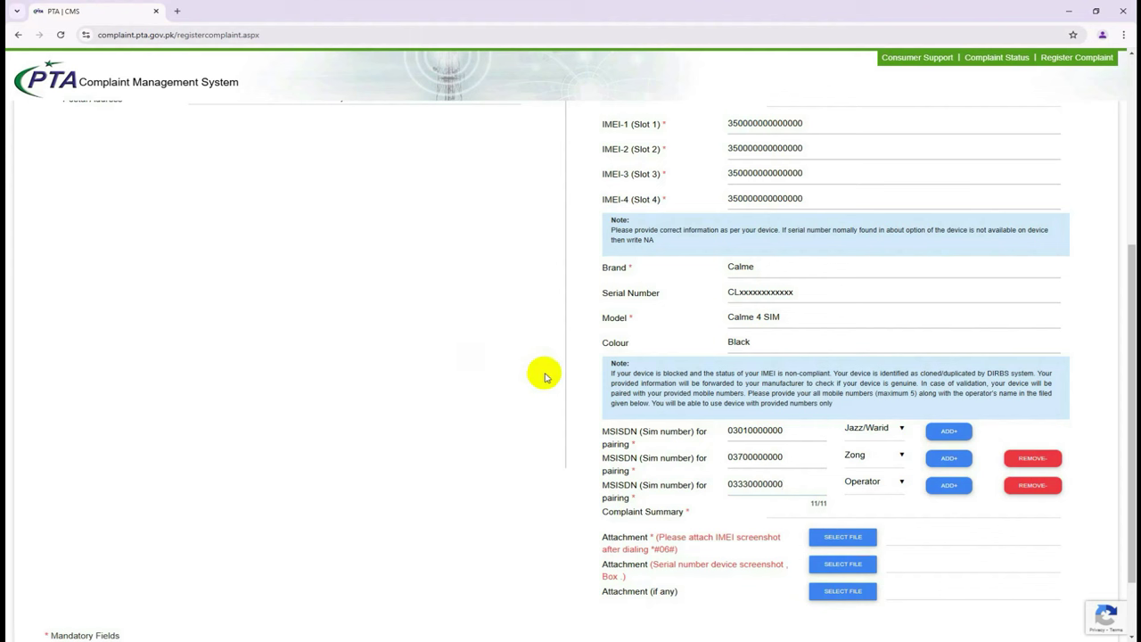
{"action": "left_click", "coordinate": [862, 482]}
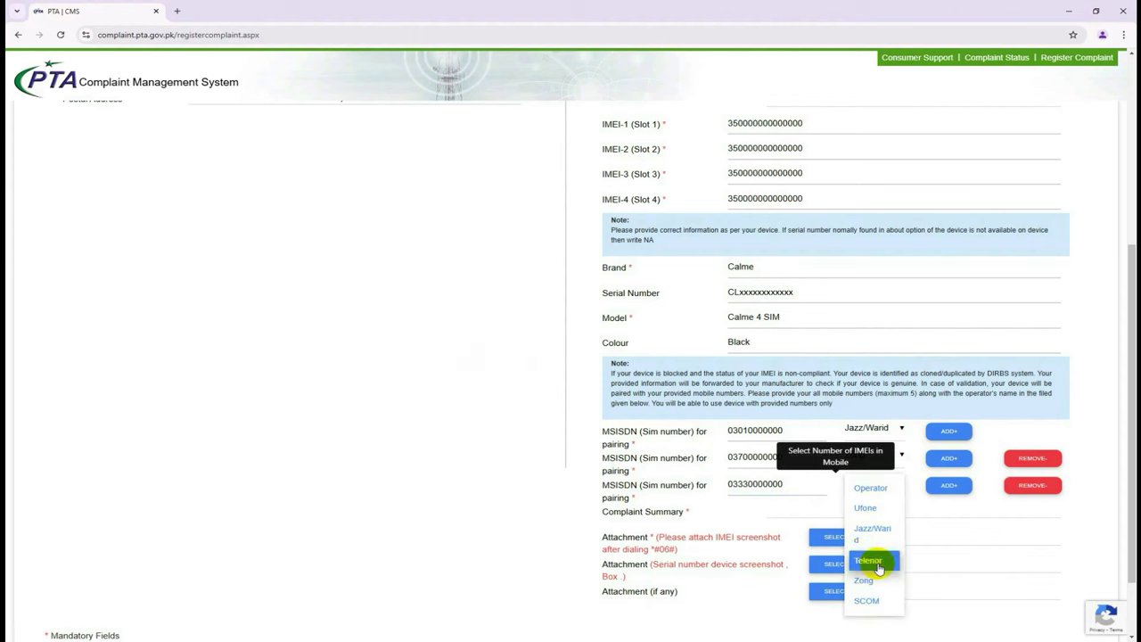
{"action": "left_click", "coordinate": [880, 507]}
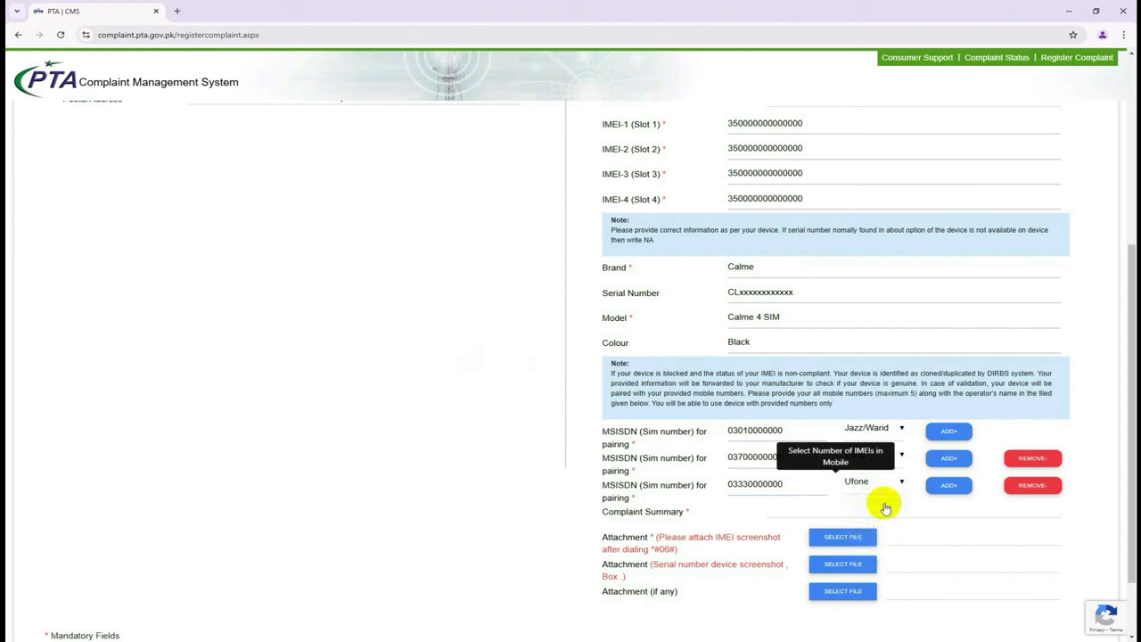
{"action": "left_click", "coordinate": [949, 485]}
{"action": "type", "text": "0"}
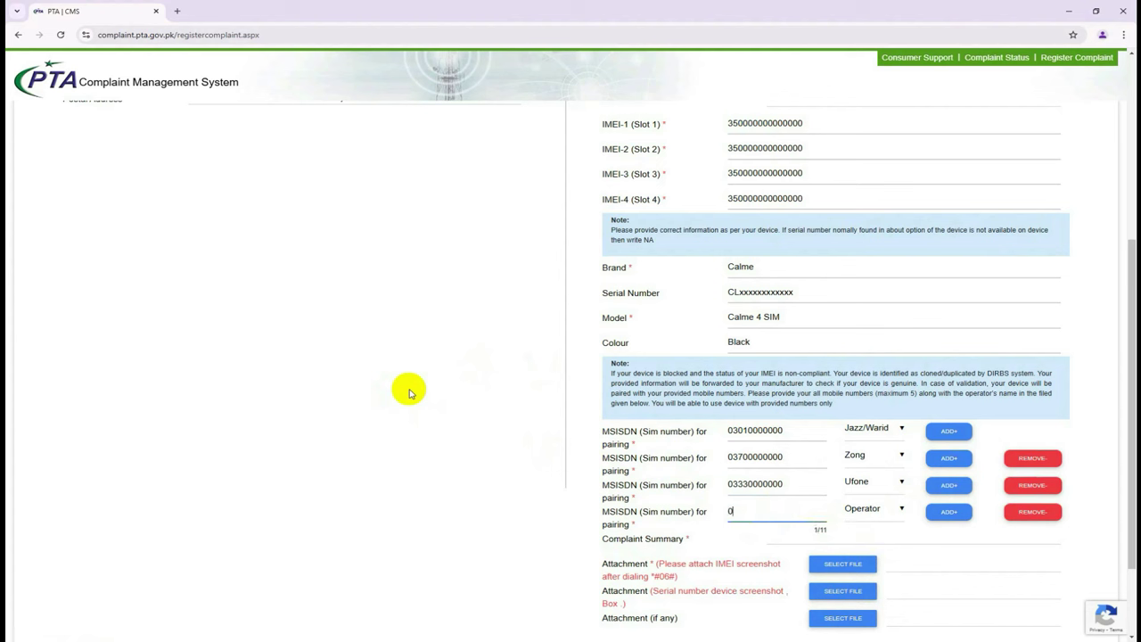
{"action": "type", "text": "3420000000"}
{"action": "left_click", "coordinate": [885, 516]}
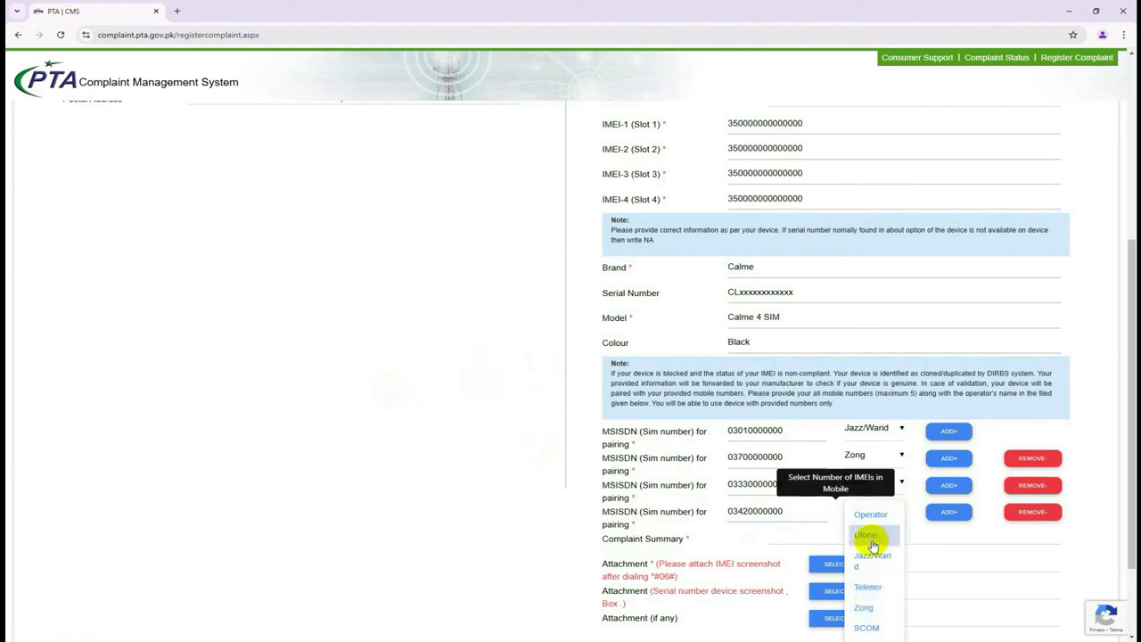
{"action": "left_click", "coordinate": [873, 590]}
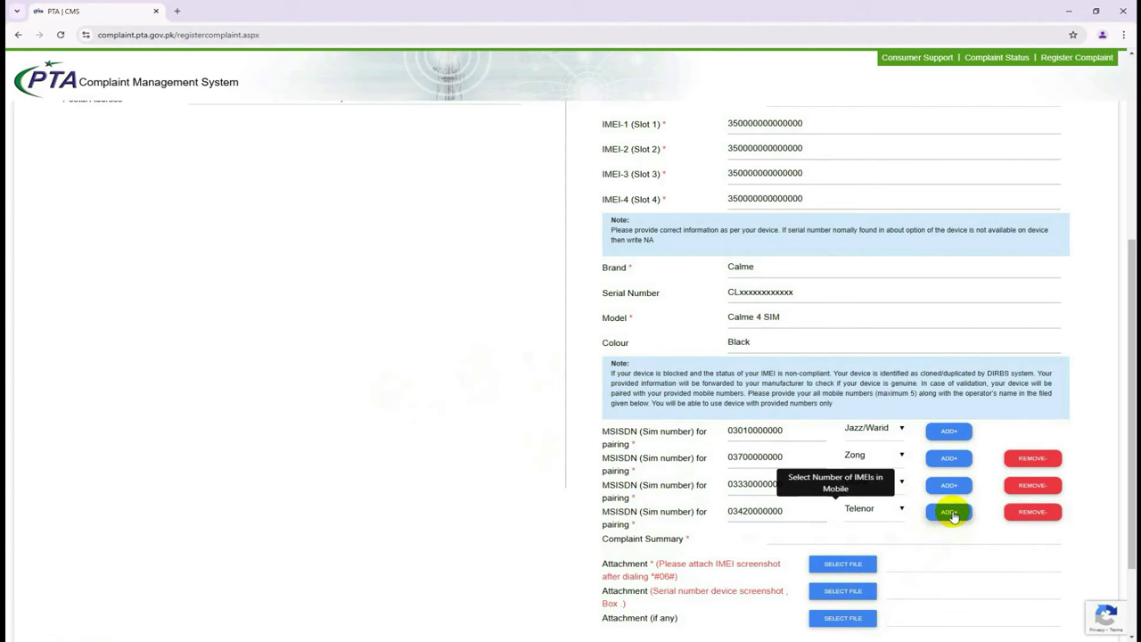
{"action": "scroll", "coordinate": [509, 429], "scroll_direction": "down", "scroll_amount": 3}
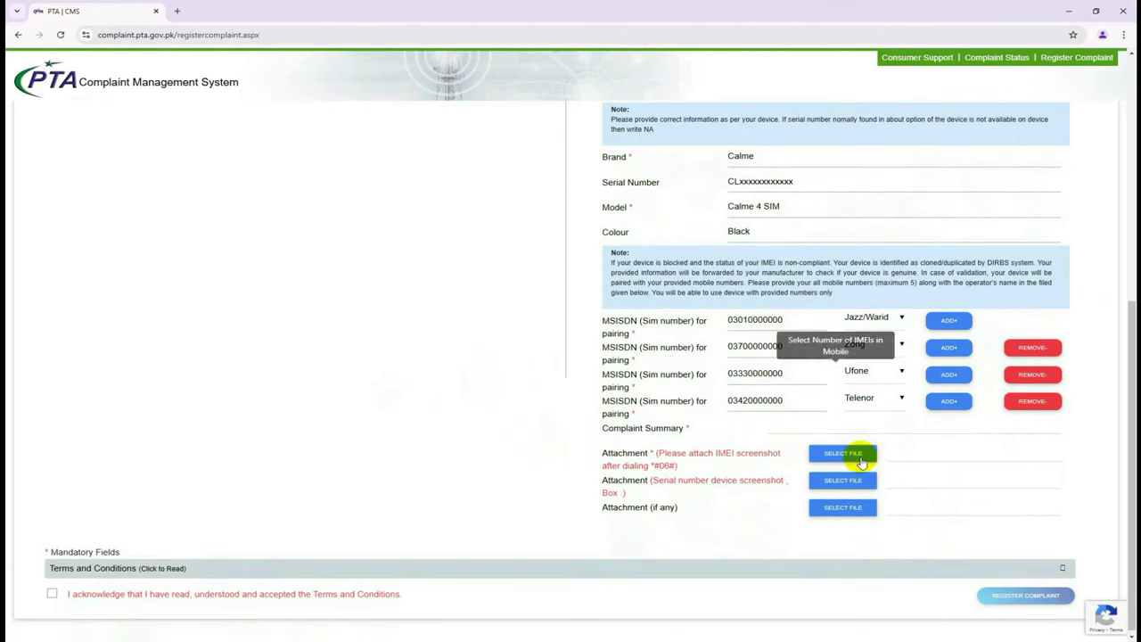
Copy the Notepad complaint letter from 'Dear Sir/Madam' through the Serial No line.
{"action": "left_click", "coordinate": [795, 430]}
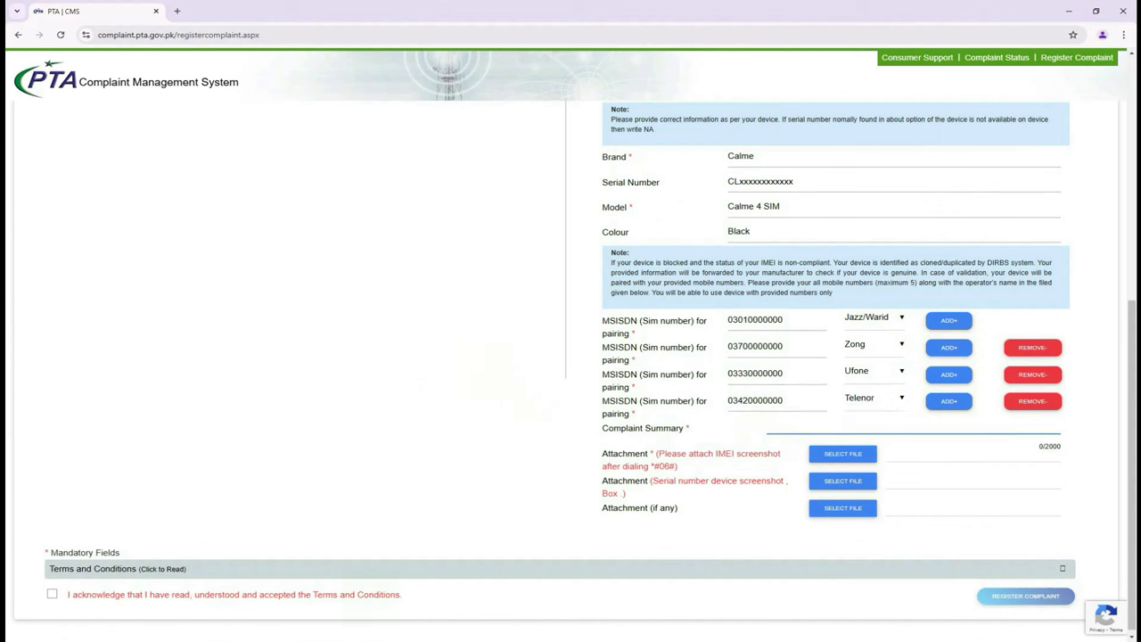
{"action": "left_click", "coordinate": [325, 613]}
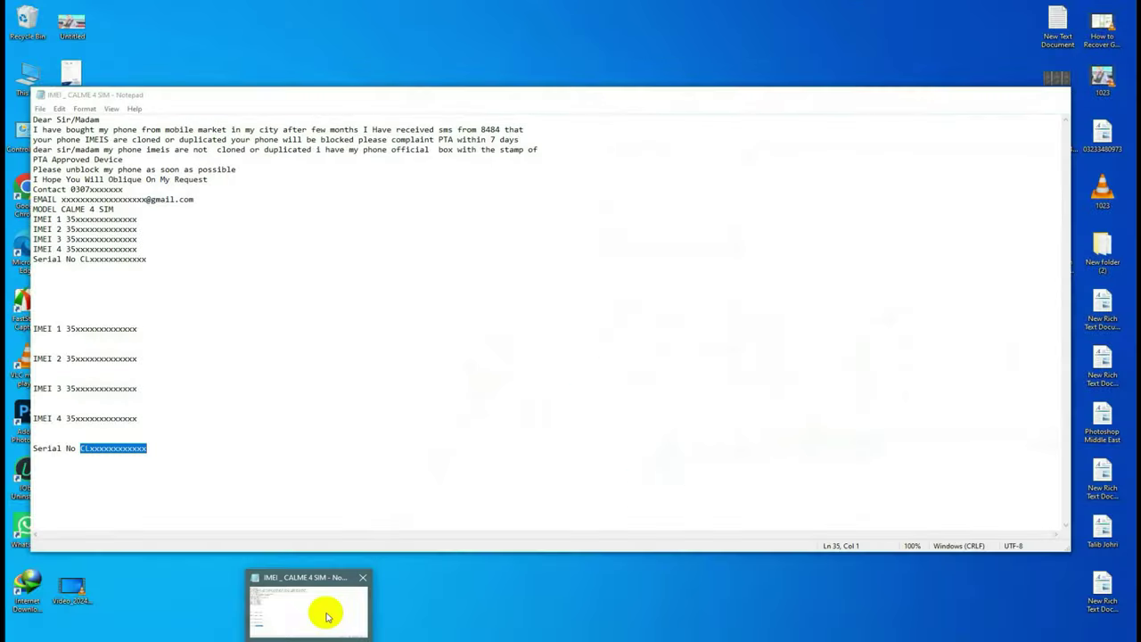
{"action": "left_click", "coordinate": [267, 307]}
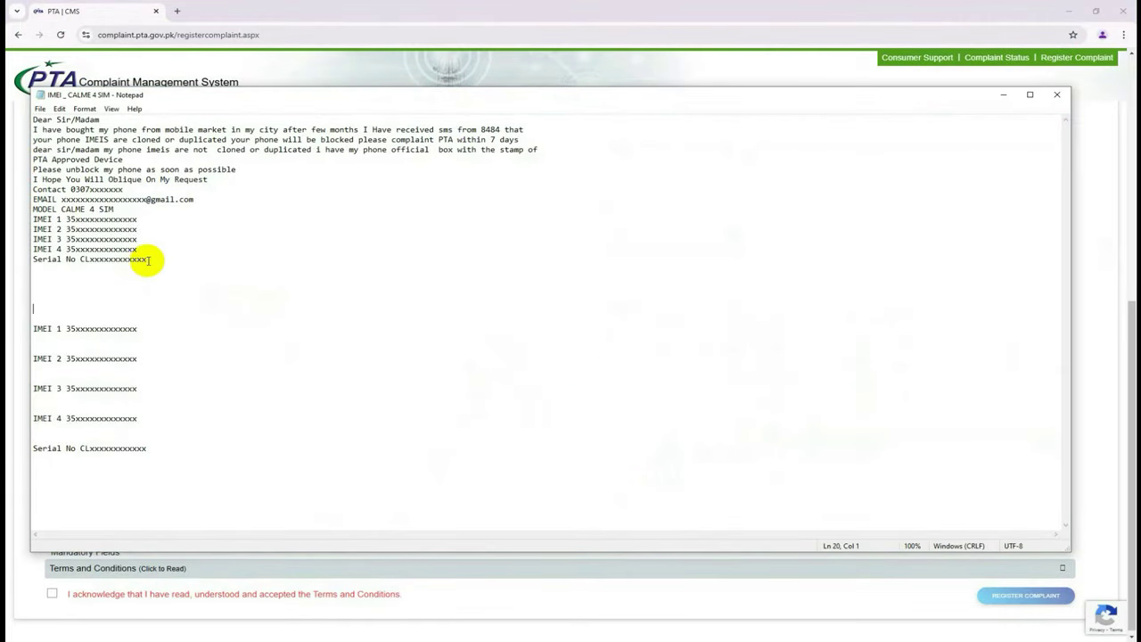
{"action": "left_click_drag", "start_coordinate": [153, 259], "coordinate": [39, 108]}
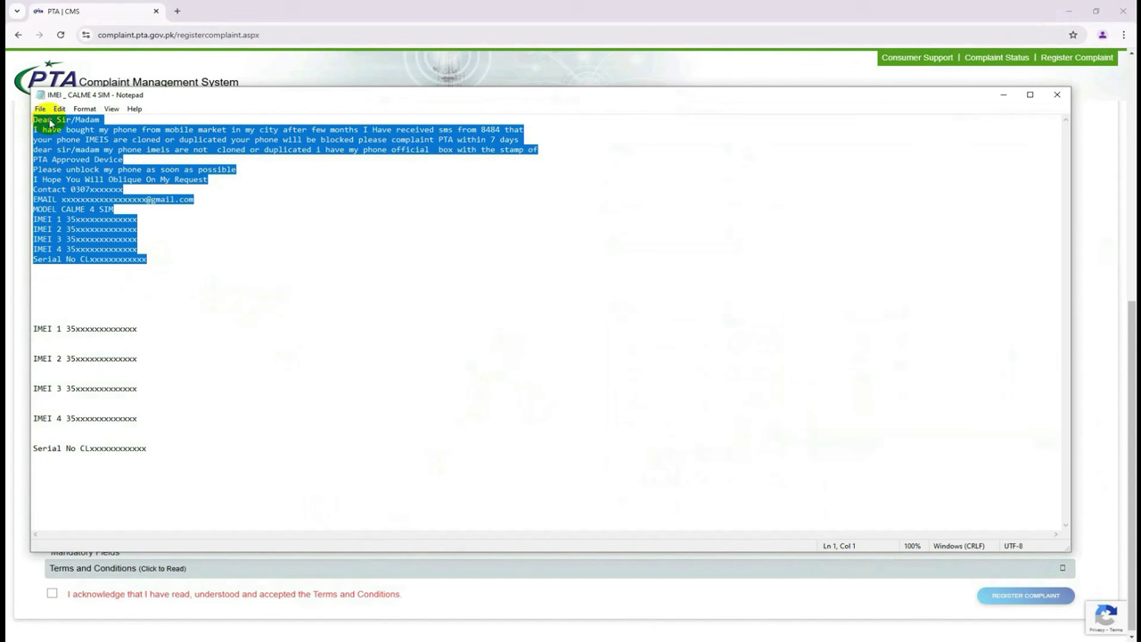
{"action": "right_click", "coordinate": [50, 118]}
{"action": "left_click", "coordinate": [67, 163]}
{"action": "left_click", "coordinate": [303, 259]}
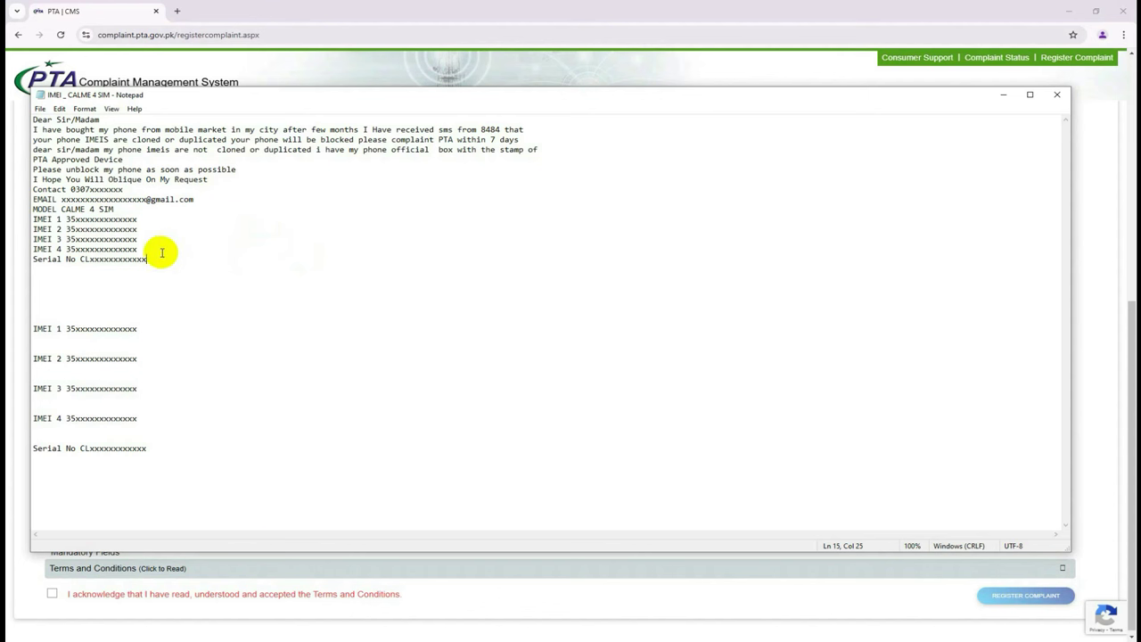
{"action": "left_click_drag", "start_coordinate": [159, 260], "coordinate": [25, 116]}
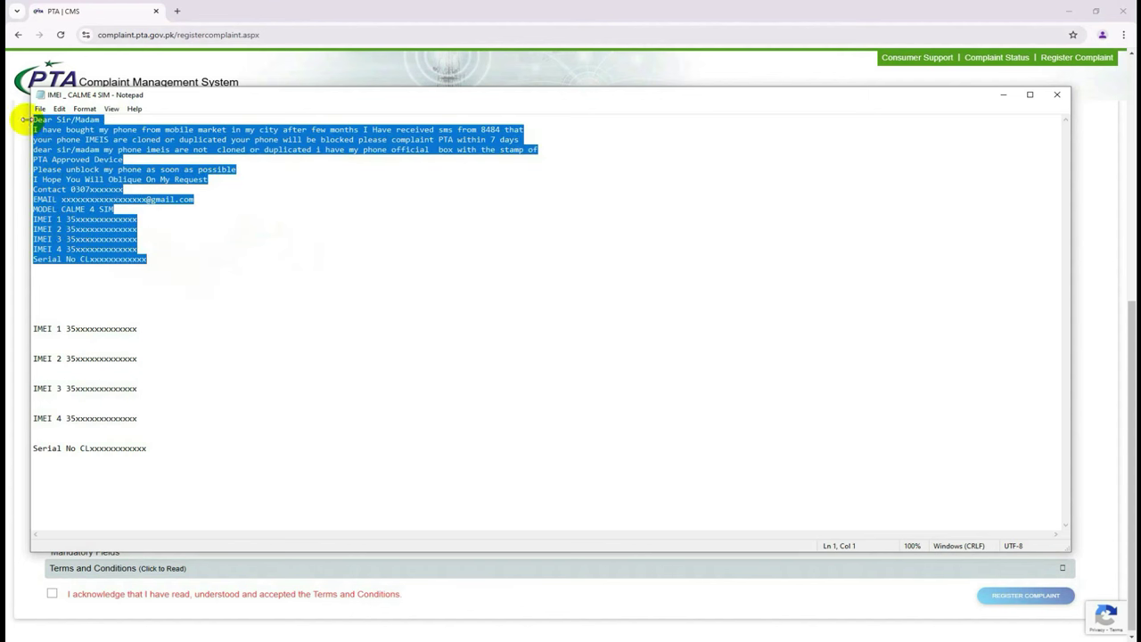
{"action": "right_click", "coordinate": [61, 138]}
{"action": "left_click", "coordinate": [82, 170]}
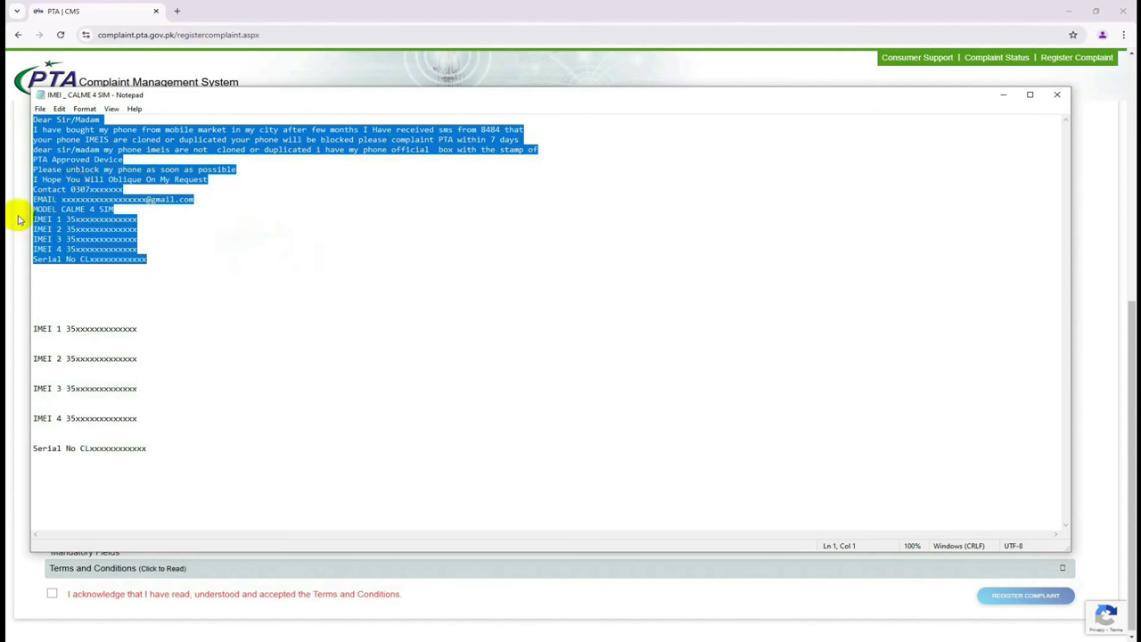
{"action": "left_click", "coordinate": [321, 16]}
Paste the complaint letter into the Complaint Summary box.
{"action": "left_click", "coordinate": [792, 439]}
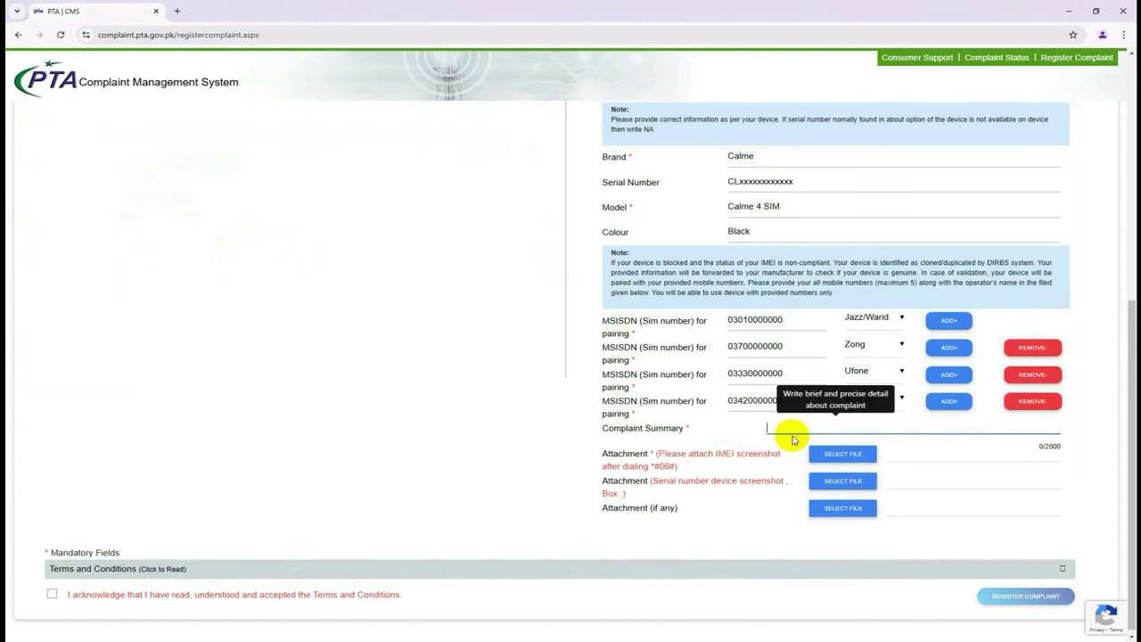
{"action": "right_click", "coordinate": [789, 426]}
{"action": "left_click", "coordinate": [818, 308]}
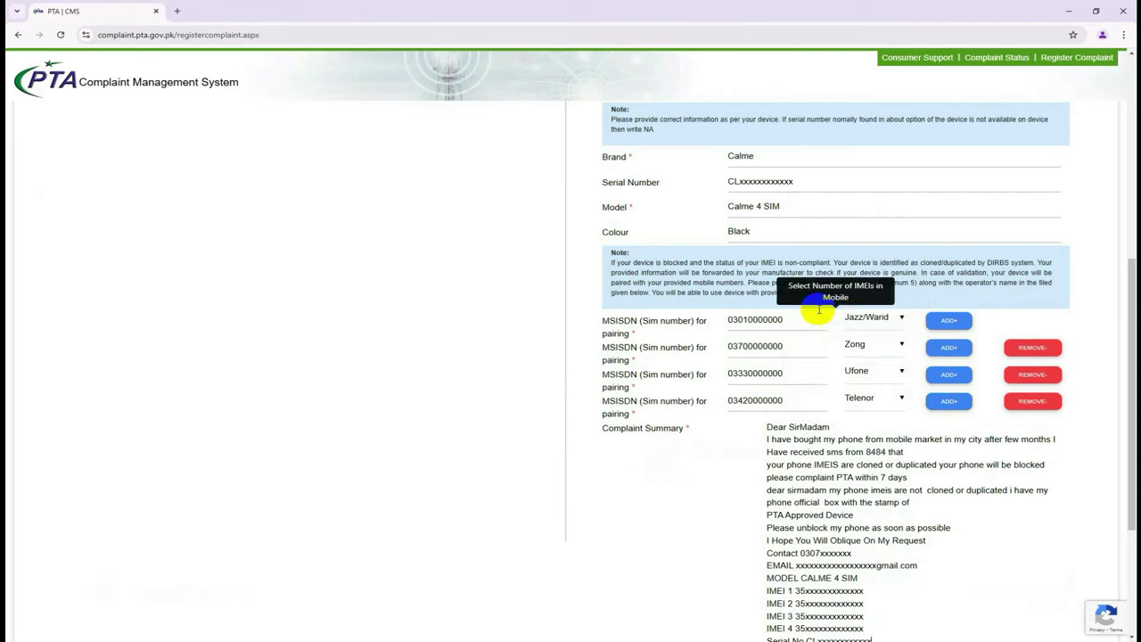
{"action": "scroll", "coordinate": [806, 374], "scroll_direction": "down", "scroll_amount": 3}
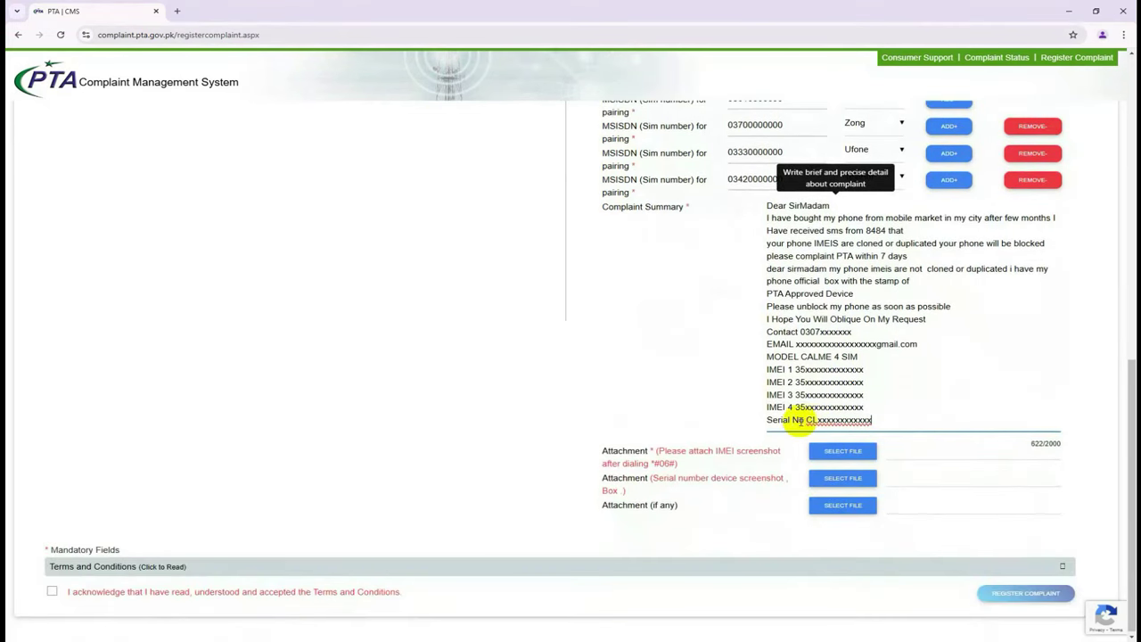
{"action": "left_click", "coordinate": [461, 356]}
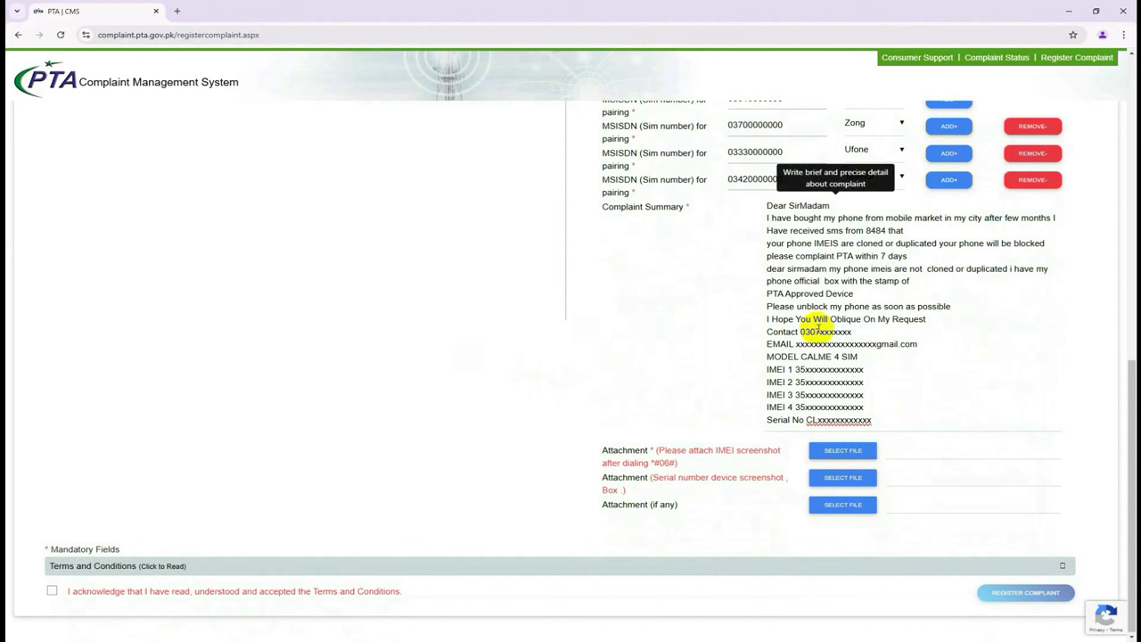
Correct the contact number by replacing the wrong digit 7 with 1.
{"action": "left_click", "coordinate": [818, 329]}
{"action": "key", "text": "BackSpace"}
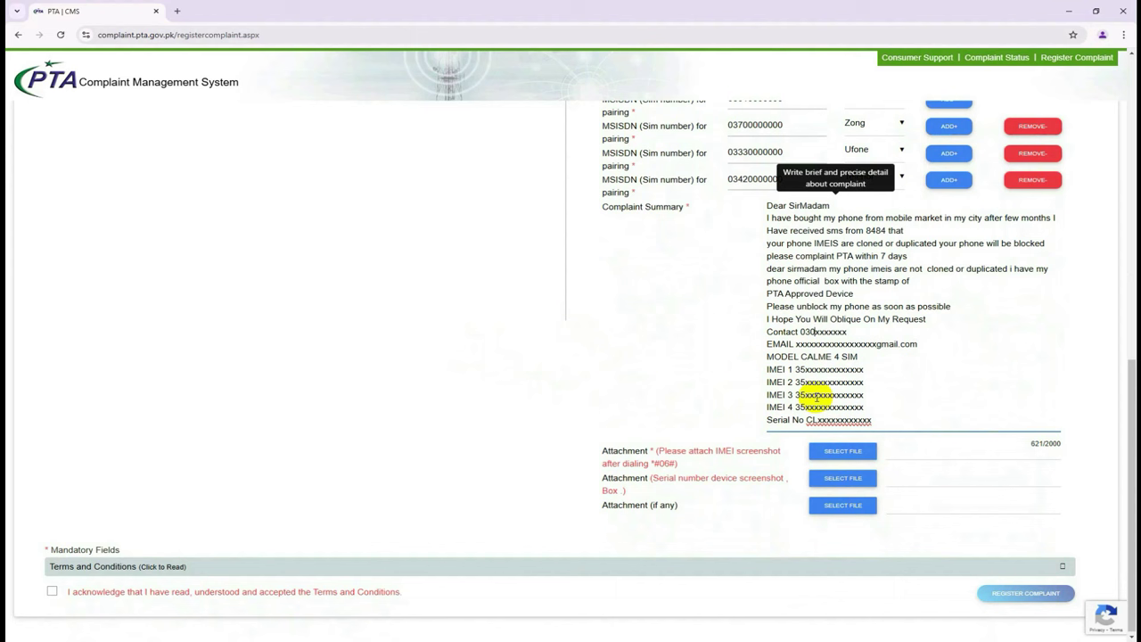
{"action": "type", "text": "1"}
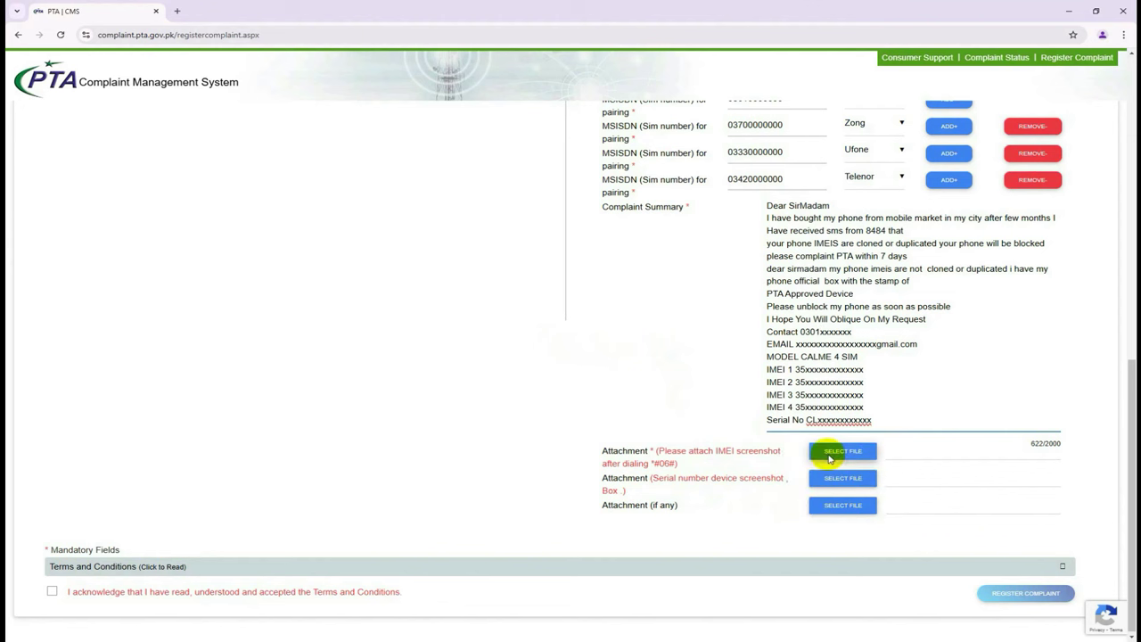
Attach 060.jpg from the CALME 4 Sim folder as the IMEI screenshot.
{"action": "left_click", "coordinate": [829, 454]}
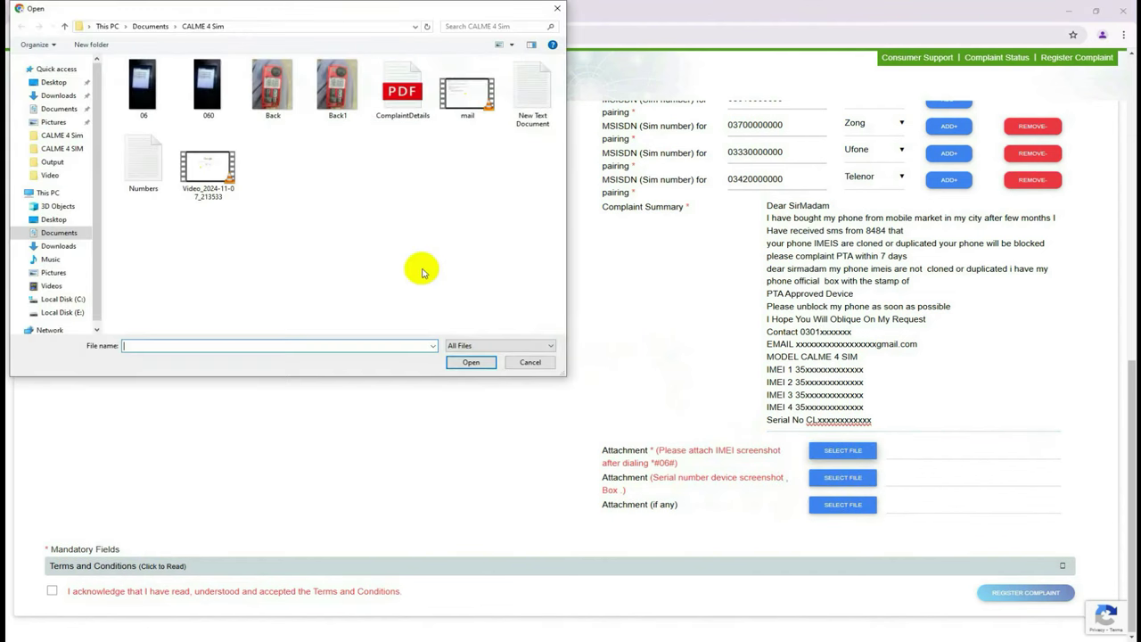
{"action": "left_click", "coordinate": [204, 112]}
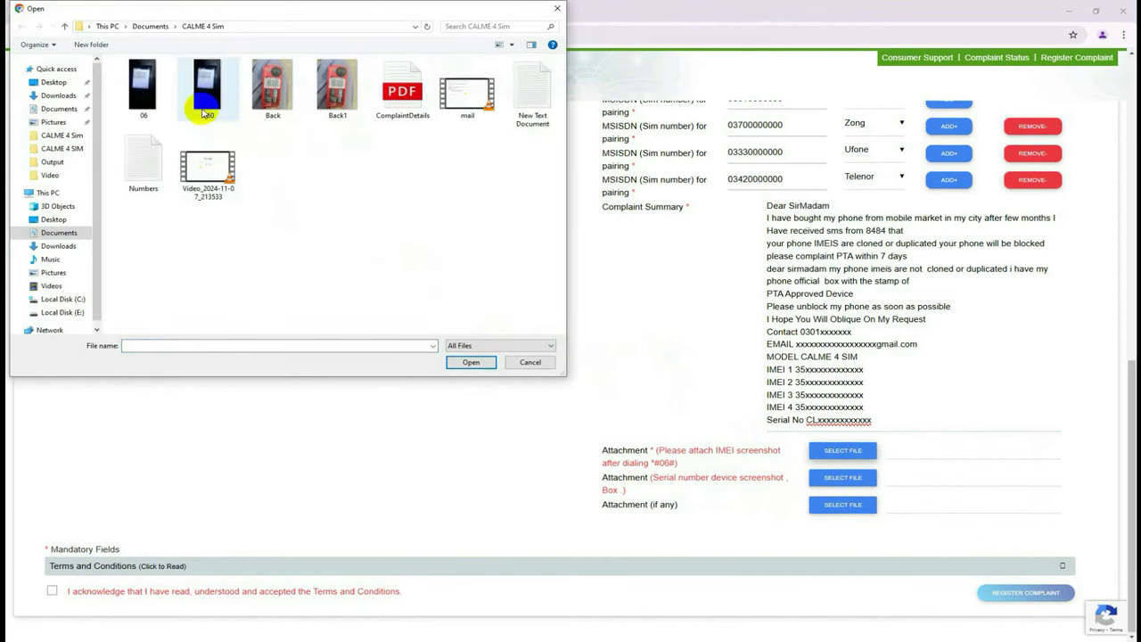
{"action": "left_click", "coordinate": [212, 98]}
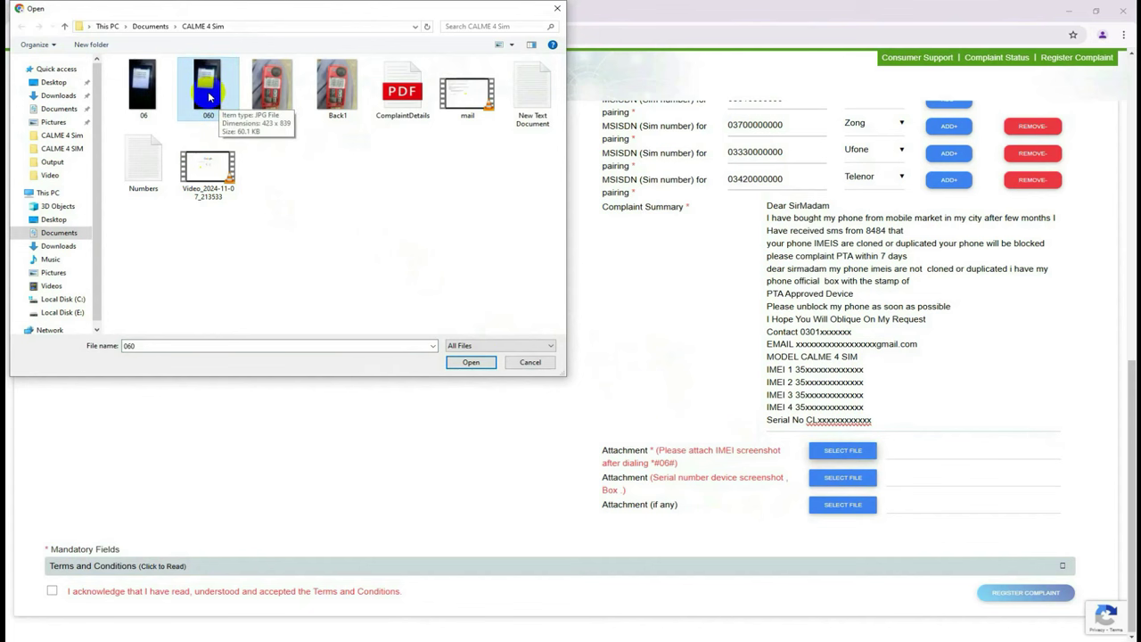
{"action": "double_click", "coordinate": [207, 91]}
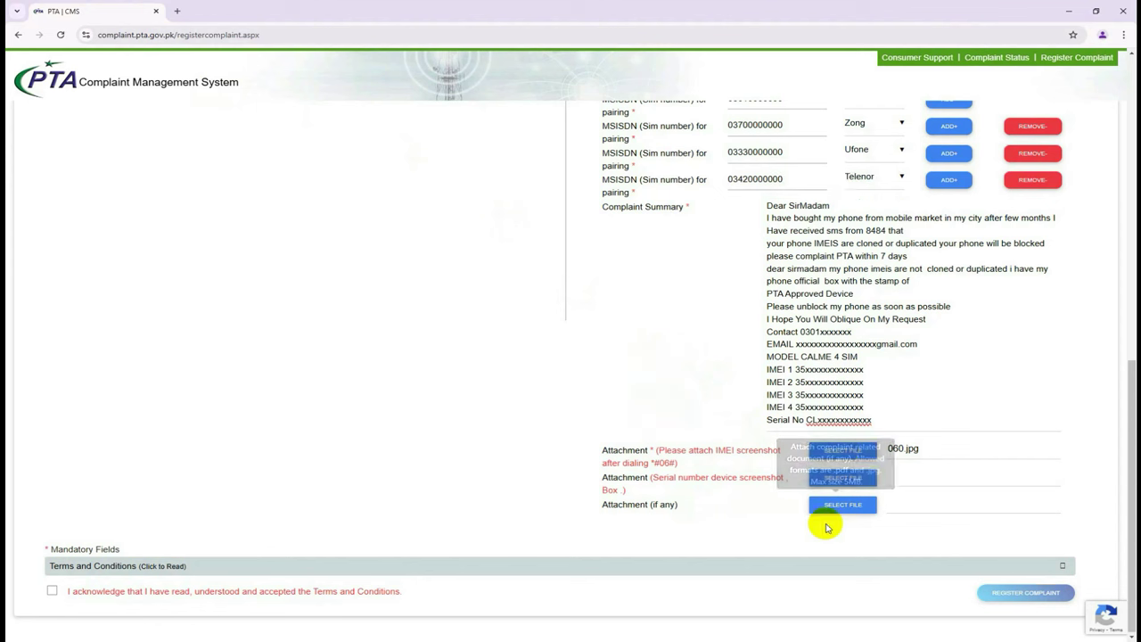
{"action": "left_click", "coordinate": [840, 482]}
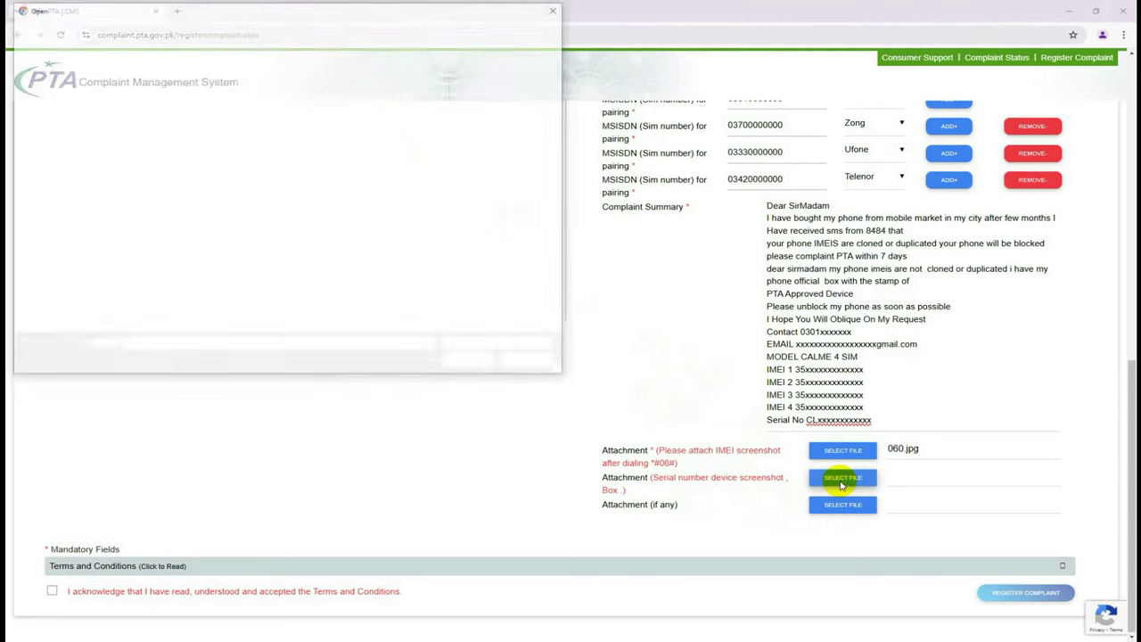
Attach Back1.jpg as the serial number device screenshot.
{"action": "left_click", "coordinate": [343, 116]}
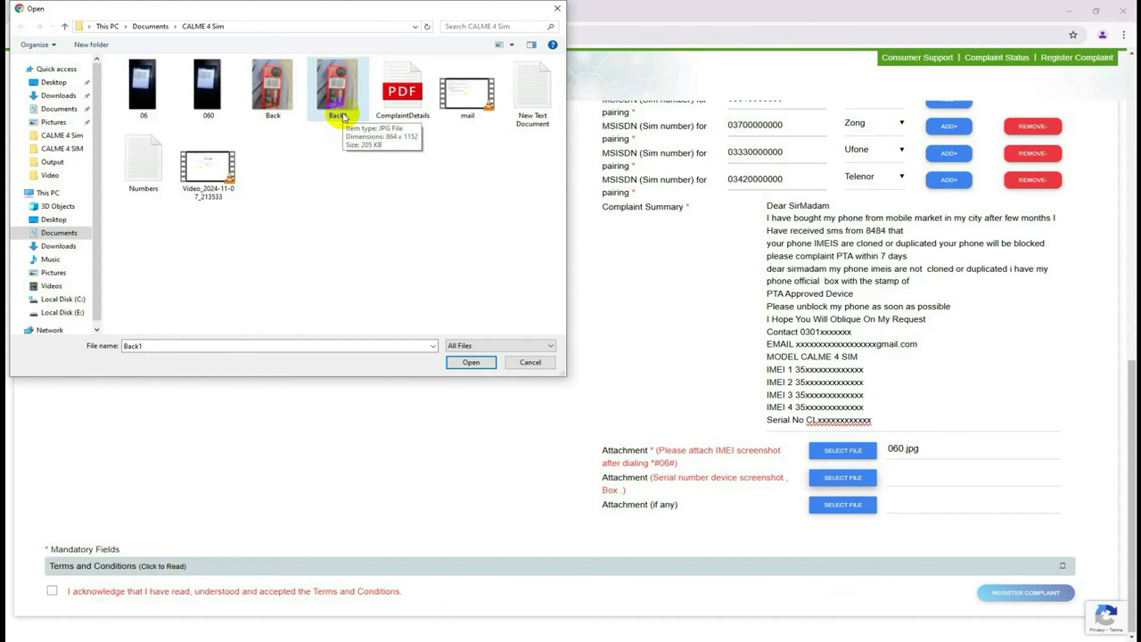
{"action": "double_click", "coordinate": [343, 117]}
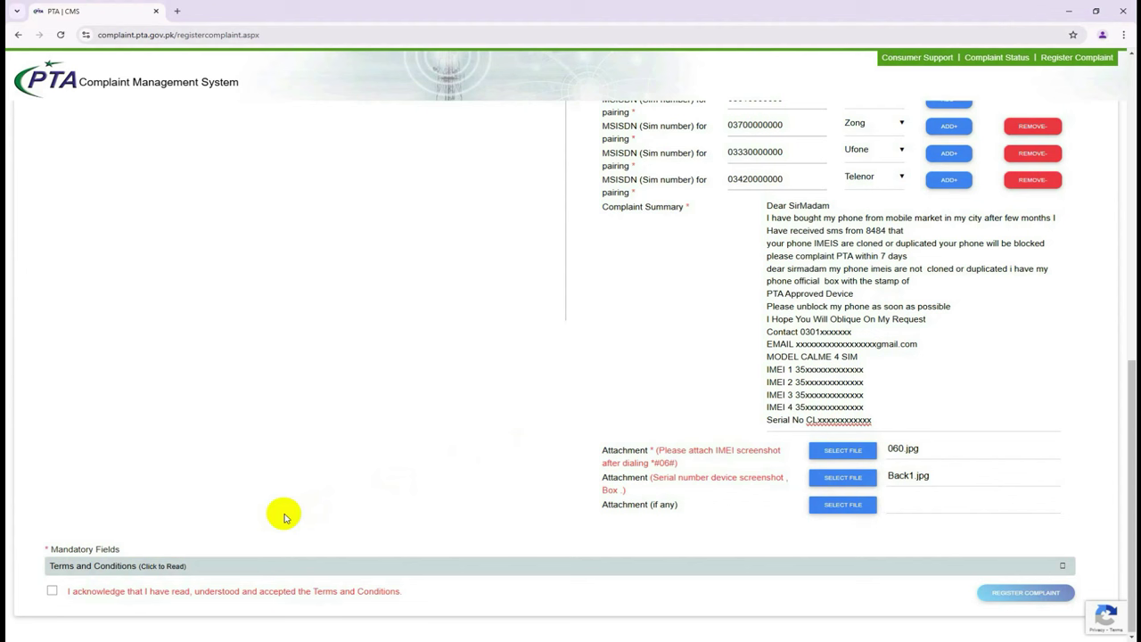
Tick the Terms and Conditions acknowledgement checkbox.
{"action": "left_click", "coordinate": [52, 592]}
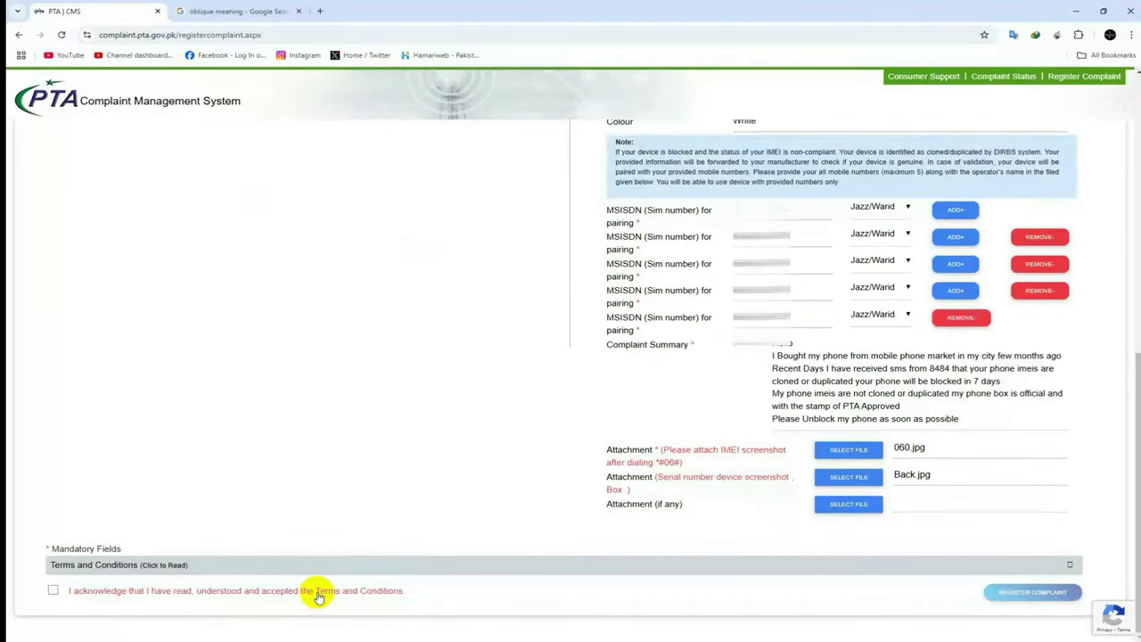
Confirm the terms acknowledgement and submit the form with Register Complaint.
{"action": "left_click", "coordinate": [319, 588]}
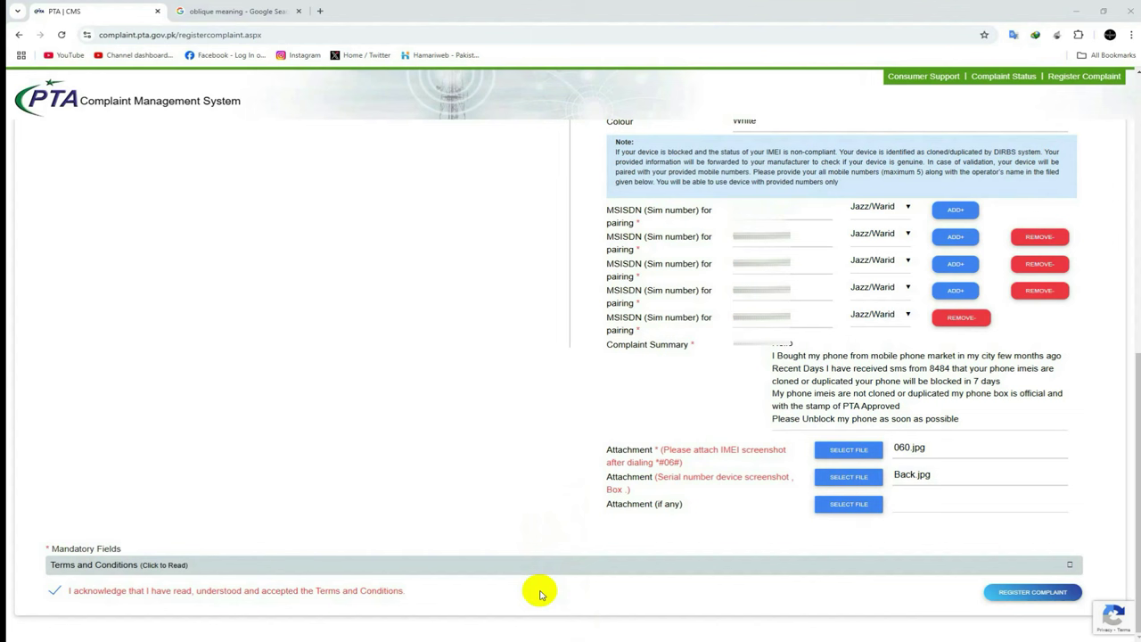
{"action": "left_click", "coordinate": [1007, 603]}
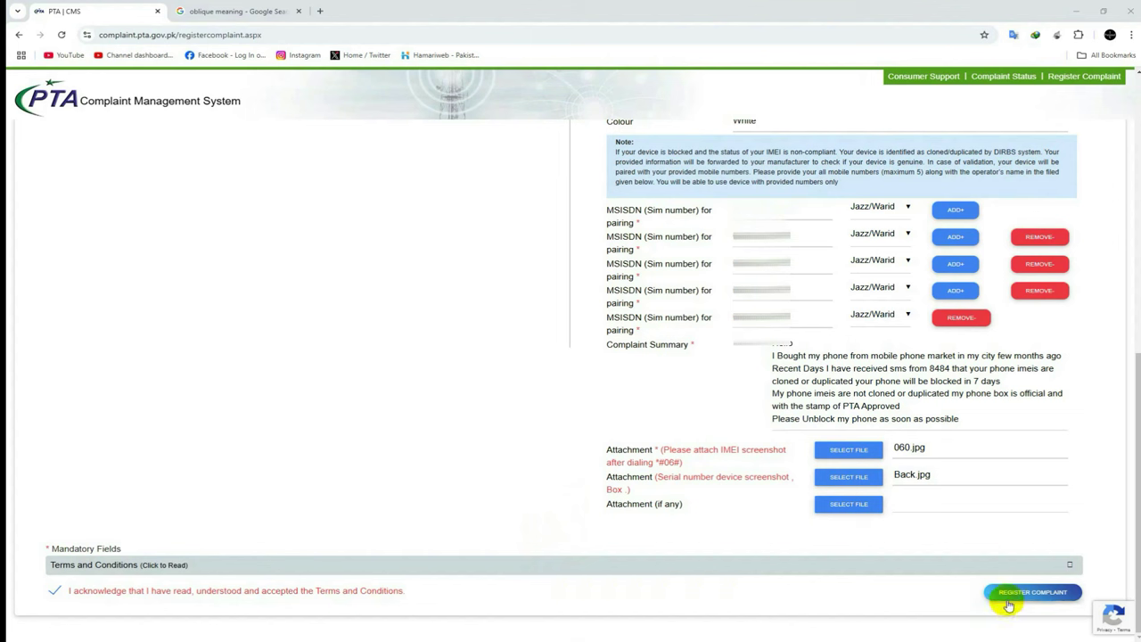
{"action": "left_click", "coordinate": [1021, 593]}
Re-accept the terms, submit the complaint via Register Complaint, and decline Chrome's save-address prompt.
{"action": "left_click", "coordinate": [317, 590]}
{"action": "left_click", "coordinate": [317, 590]}
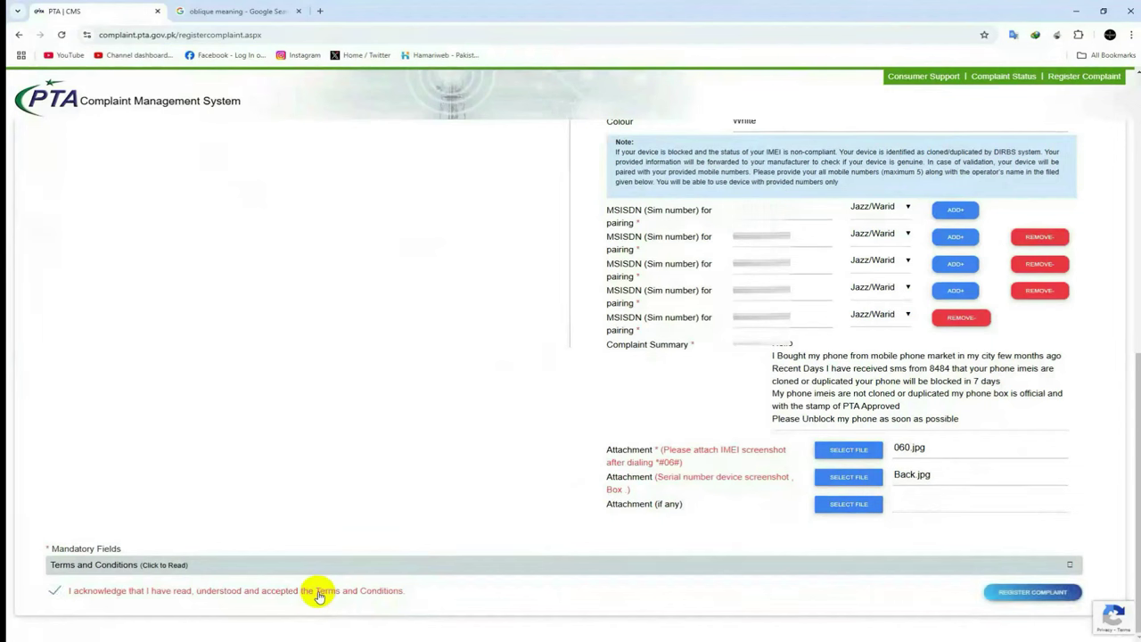
{"action": "left_click", "coordinate": [1021, 592]}
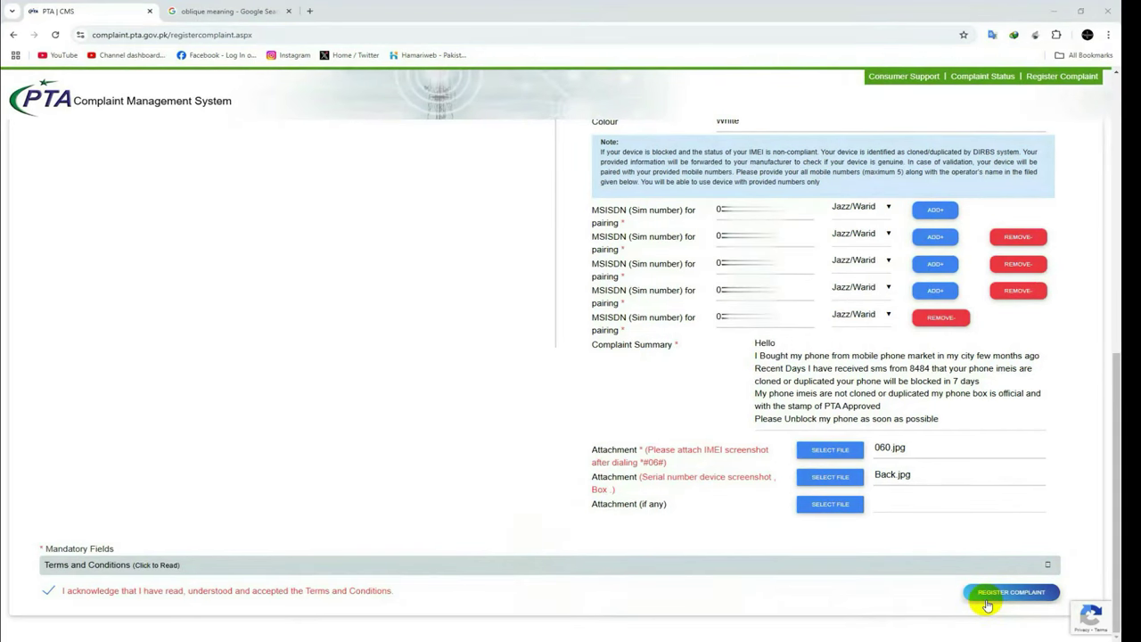
{"action": "left_click", "coordinate": [1007, 591]}
{"action": "left_click", "coordinate": [937, 237]}
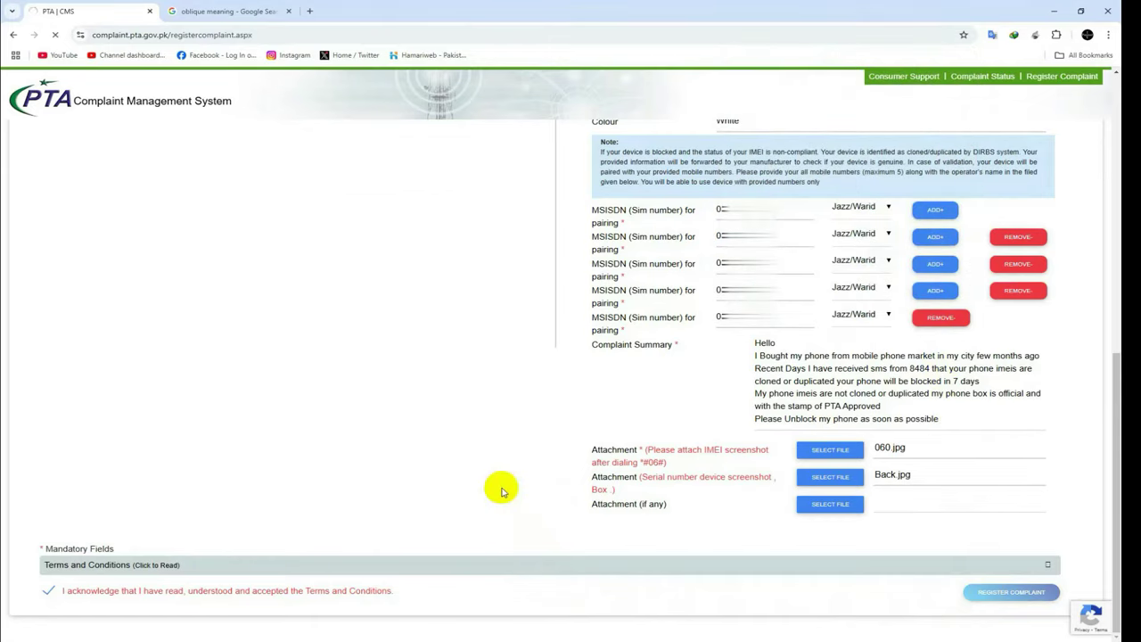